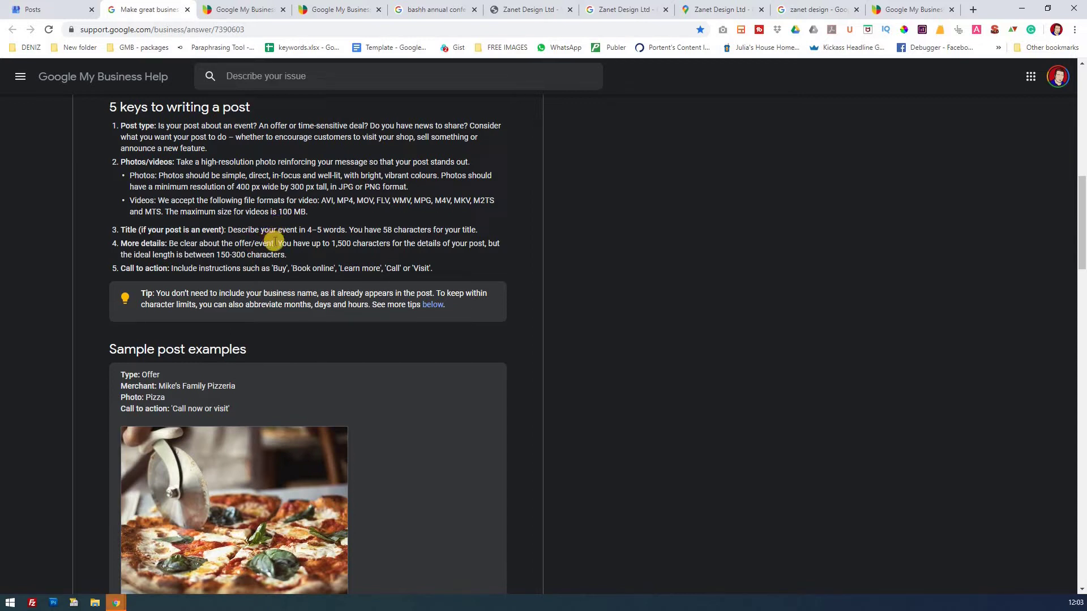
# Step: Check the 'Bournemouth GMB Kickstart Event' post, then view the business's Google Maps listing posts
pyautogui.click(61, 12)
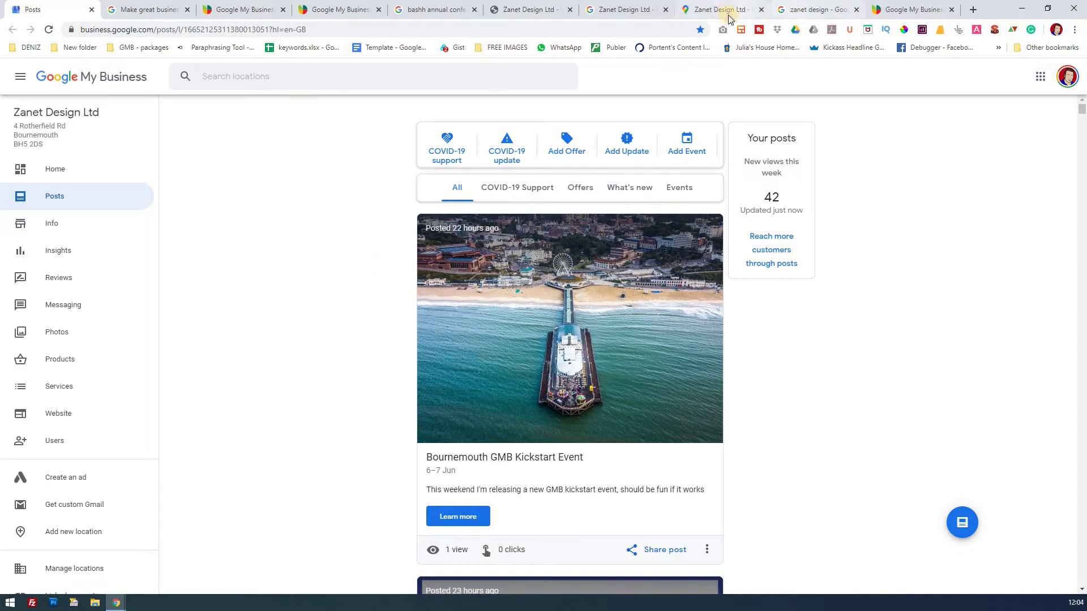
pyautogui.click(709, 10)
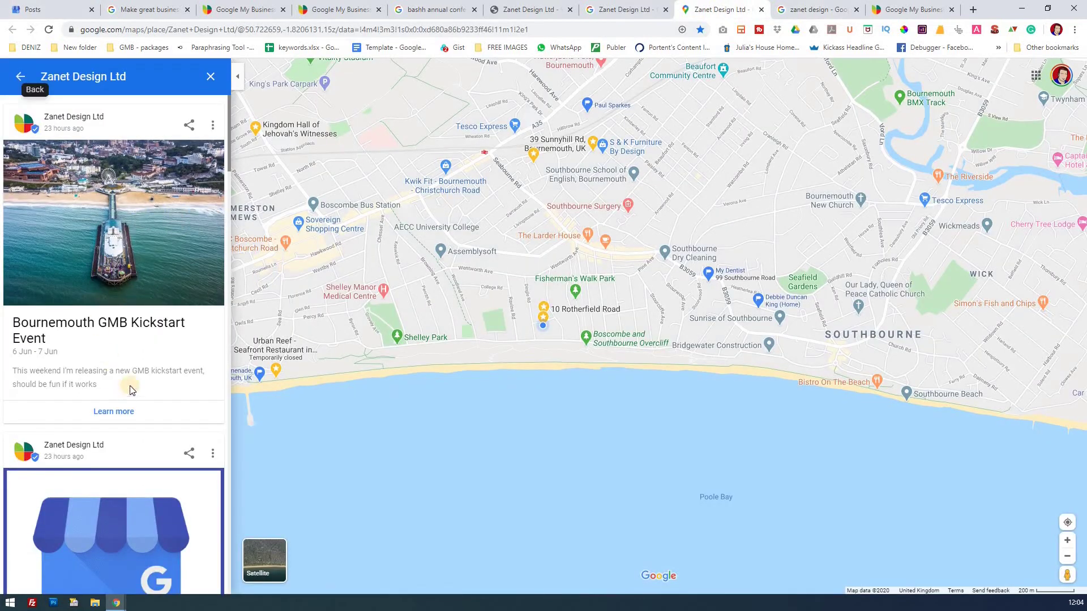
pyautogui.scroll(-4, 132, 331)
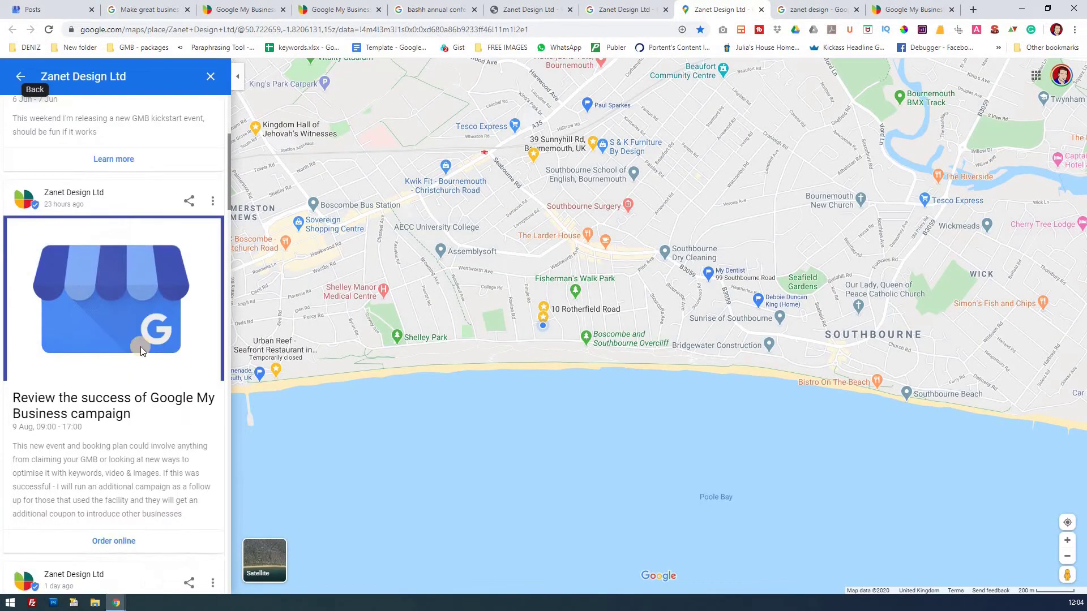
pyautogui.scroll(2, 140, 344)
pyautogui.scroll(3, 147, 337)
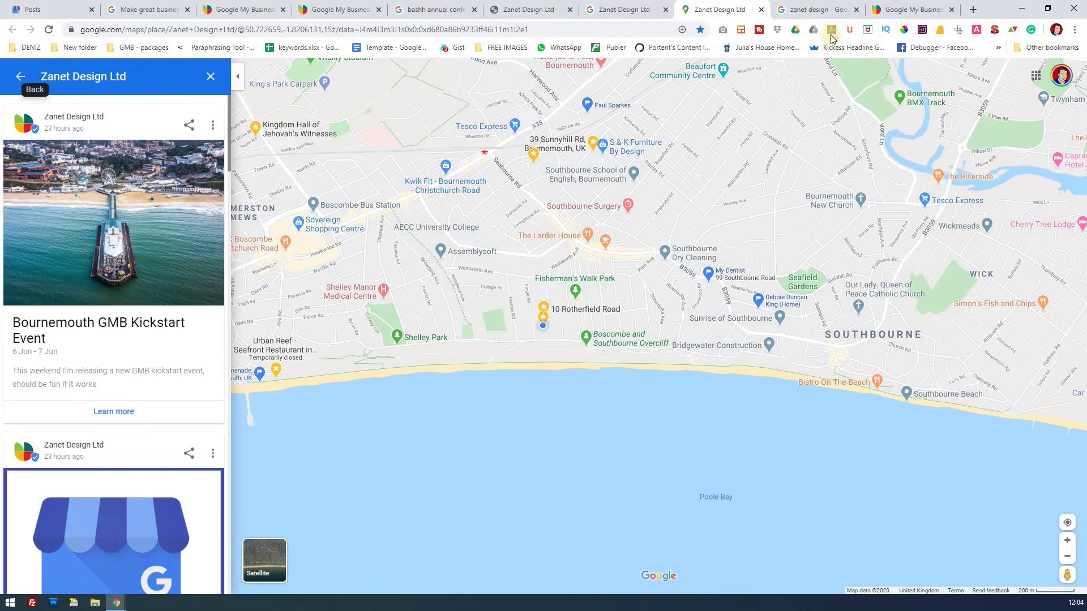
# Step: Check Zanet Design's COVID-19 update in Google results, then return to the Posts page
pyautogui.click(821, 10)
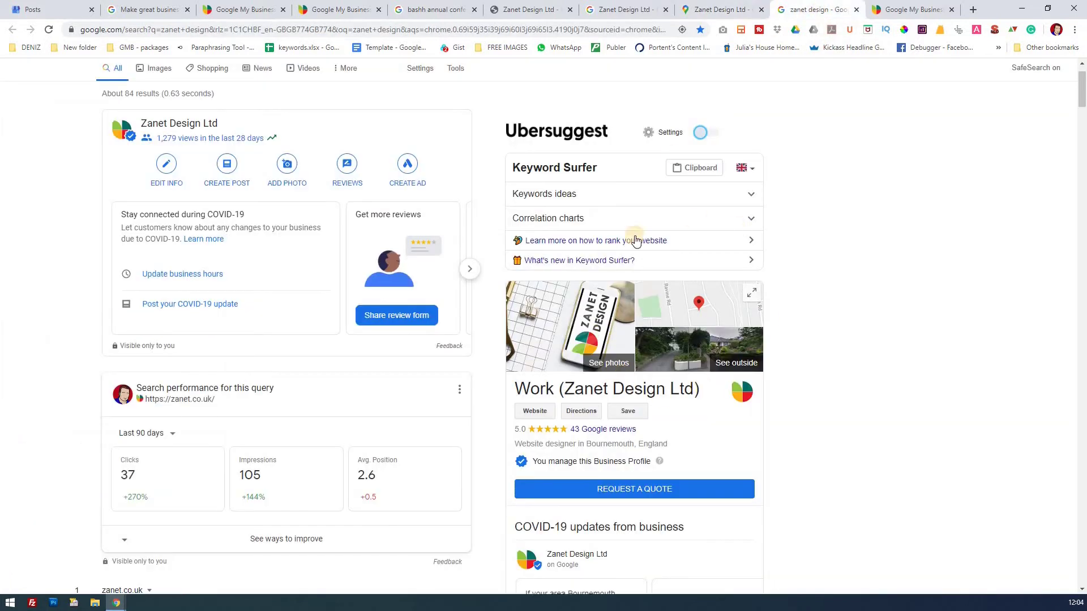
pyautogui.scroll(-2, 722, 367)
pyautogui.scroll(-3, 739, 288)
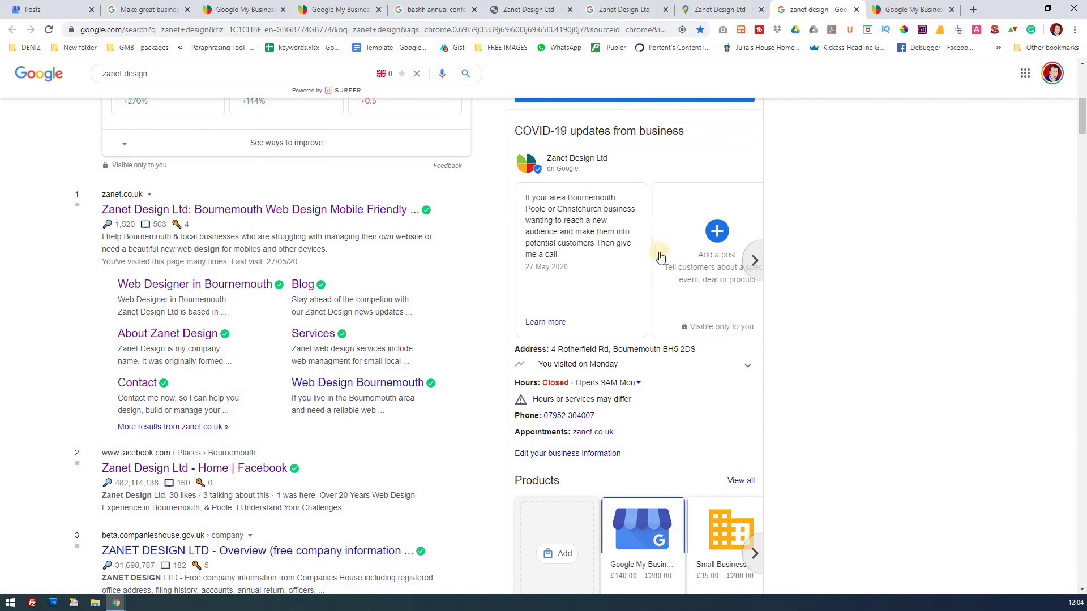
pyautogui.scroll(1, 853, 128)
pyautogui.scroll(1, 851, 129)
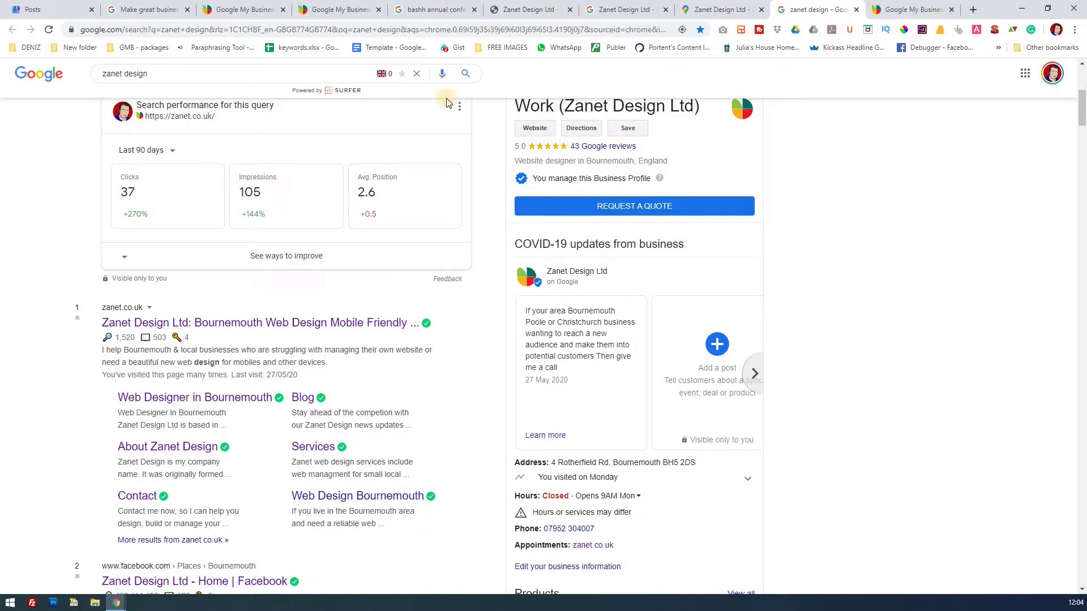
pyautogui.click(55, 10)
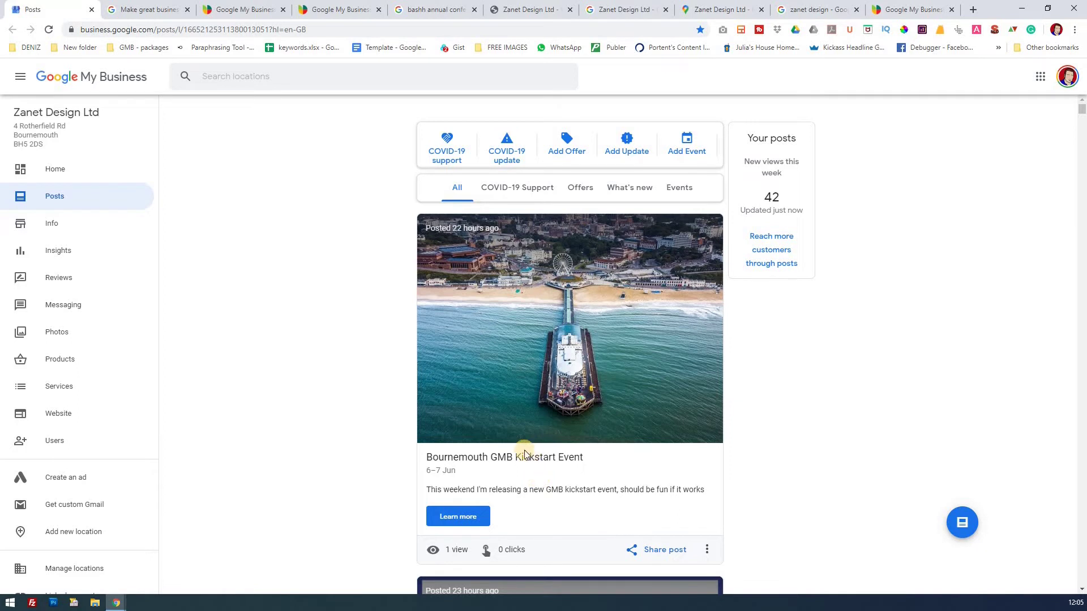
pyautogui.scroll(-2, 520, 434)
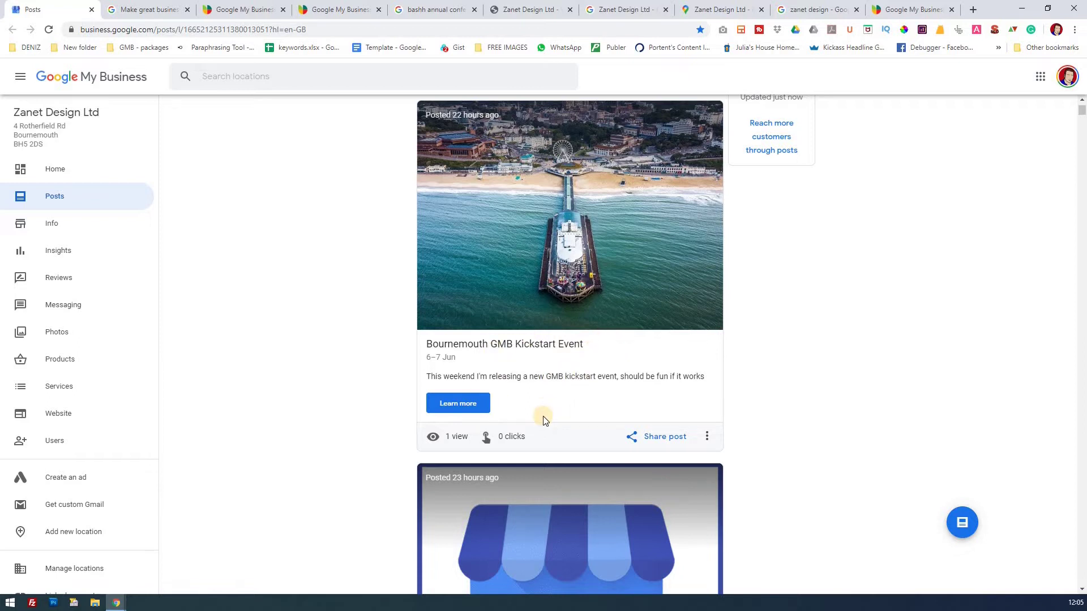
pyautogui.scroll(-2, 543, 416)
pyautogui.scroll(-1, 552, 433)
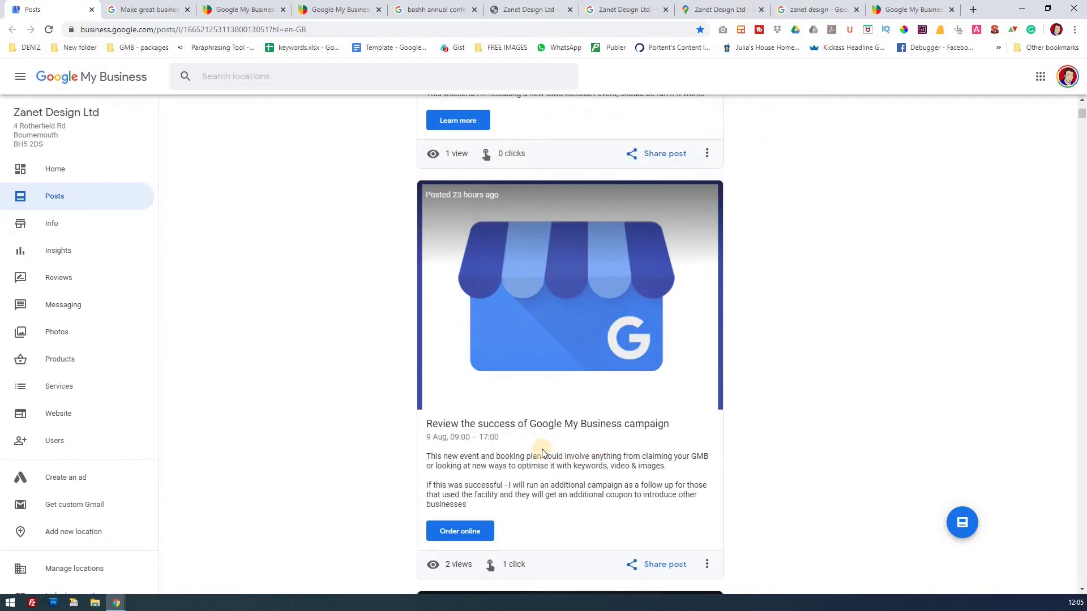
pyautogui.scroll(1, 540, 453)
pyautogui.scroll(2, 476, 416)
pyautogui.scroll(1, 365, 298)
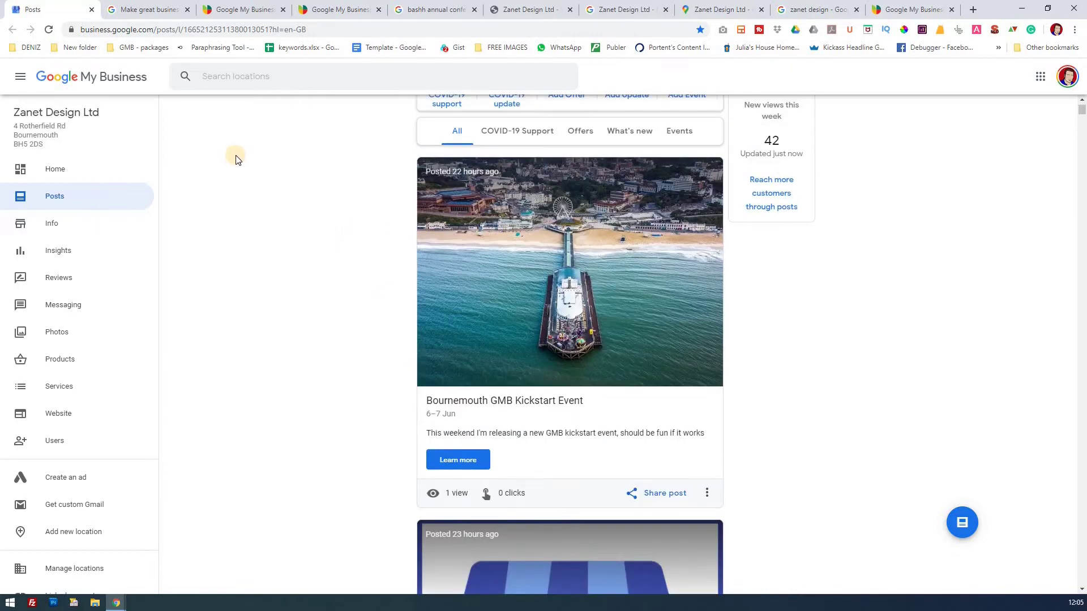
# Step: Return to the 'Make great business posts' help article on writing posts
pyautogui.click(152, 12)
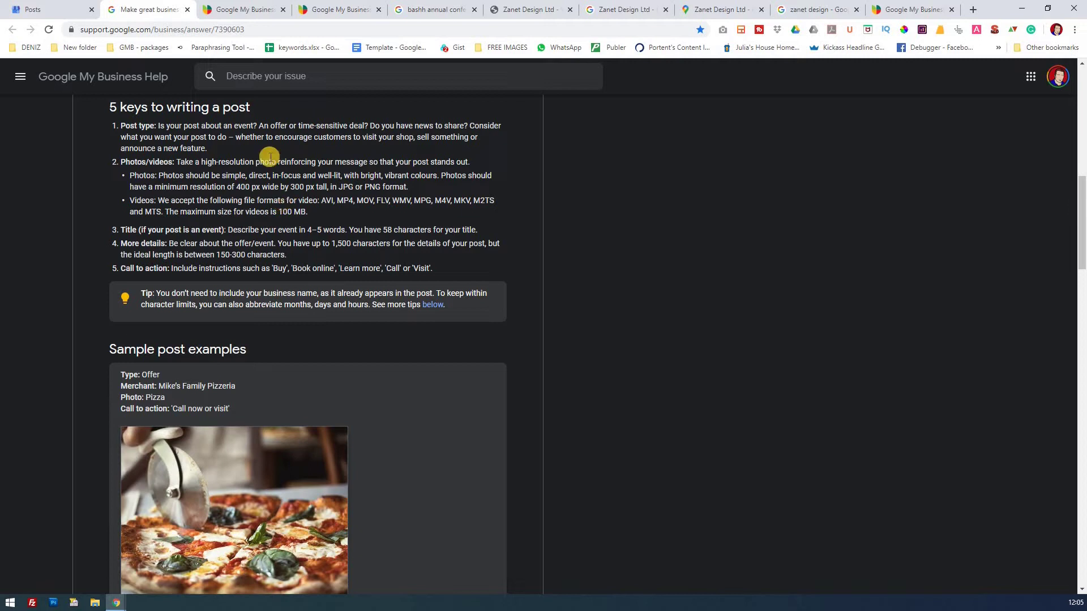
# Step: Revisit the Posts page, then open Zanet Design's 'Google My Business Posts Examples' video page
pyautogui.click(51, 10)
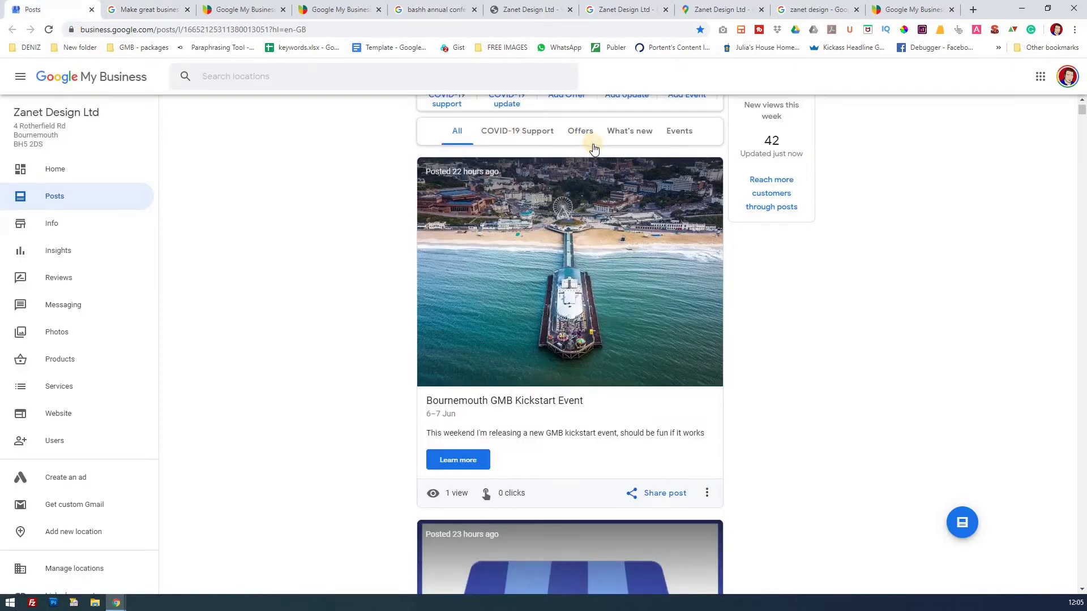
pyautogui.scroll(1, 485, 141)
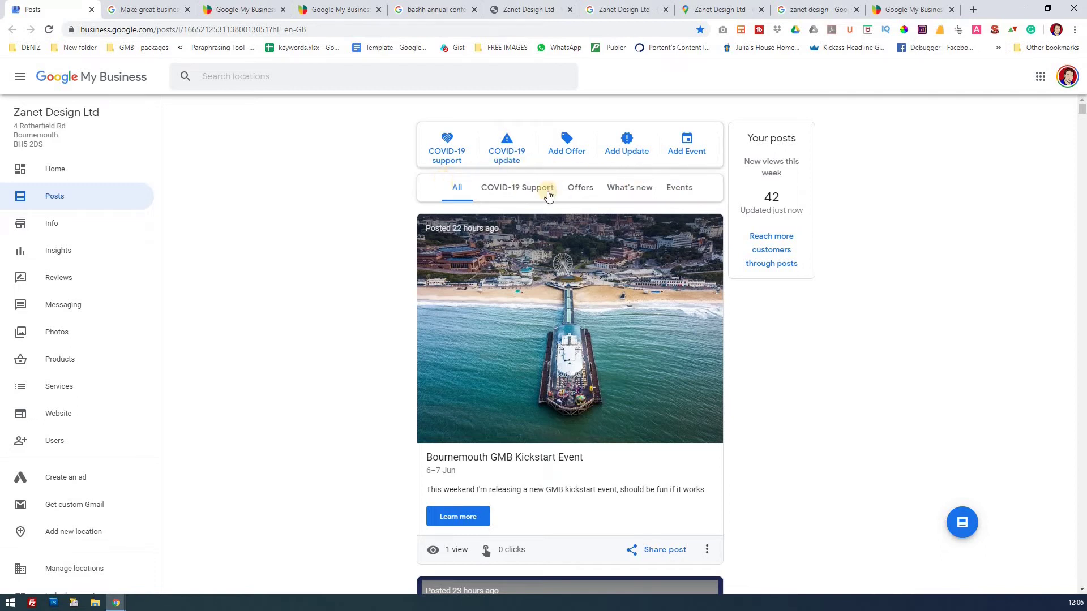
pyautogui.click(244, 10)
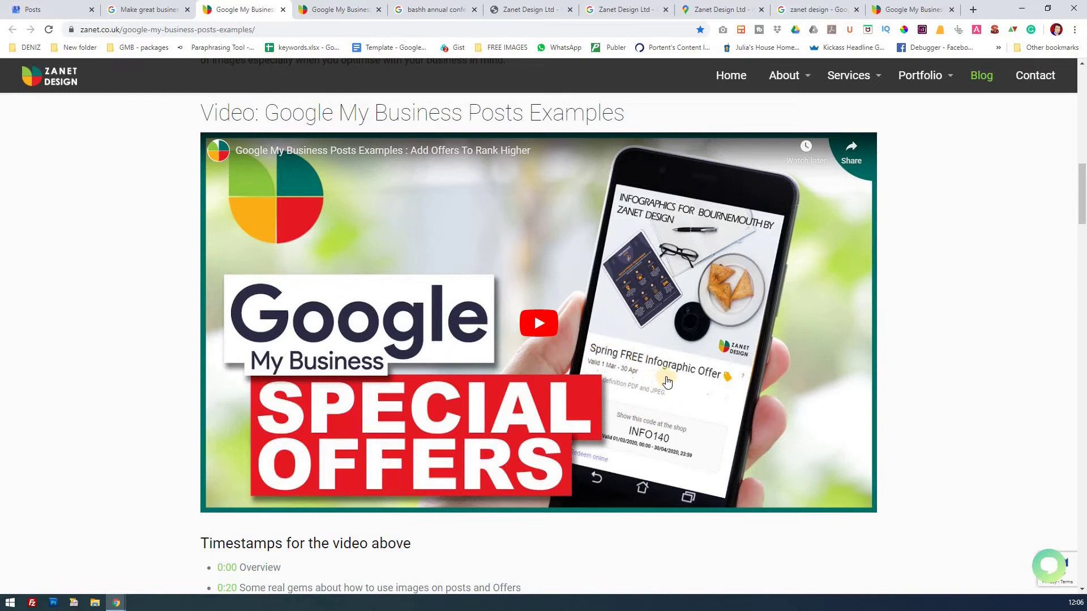
# Step: View the Posts SEO tips video, then open the BASHH Annual Conference 2020 search results
pyautogui.click(348, 14)
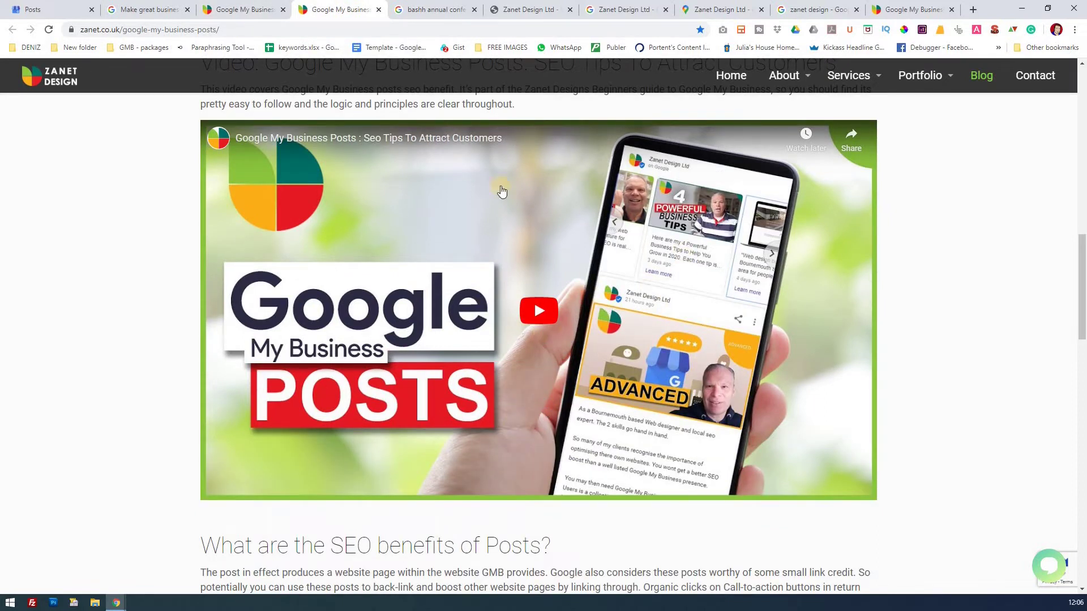
pyautogui.click(423, 14)
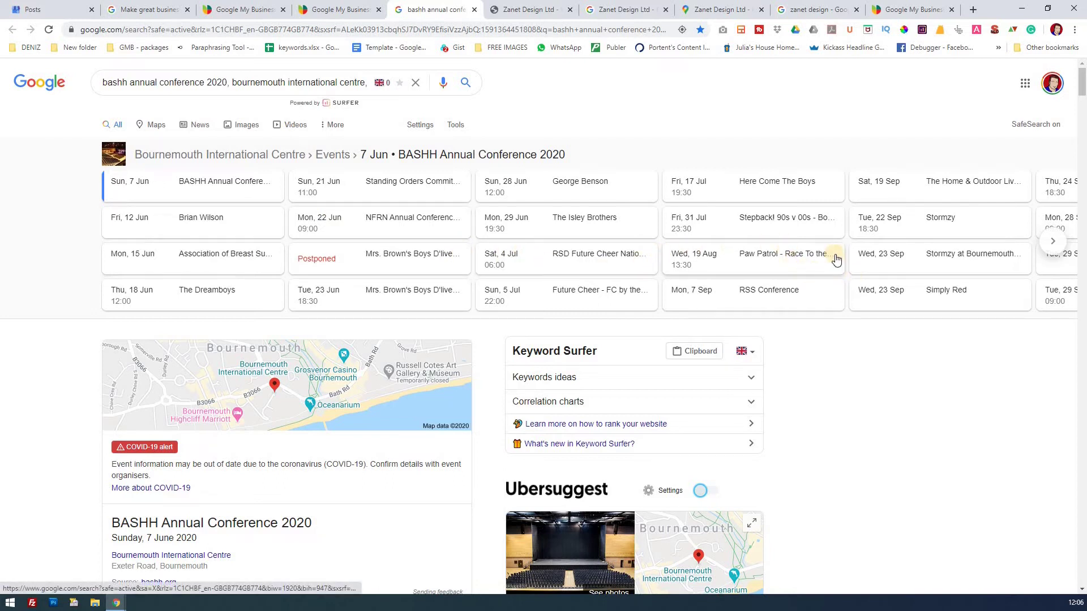
# Step: Page the Bournemouth International Centre events carousel forward to later dates
pyautogui.click(1052, 241)
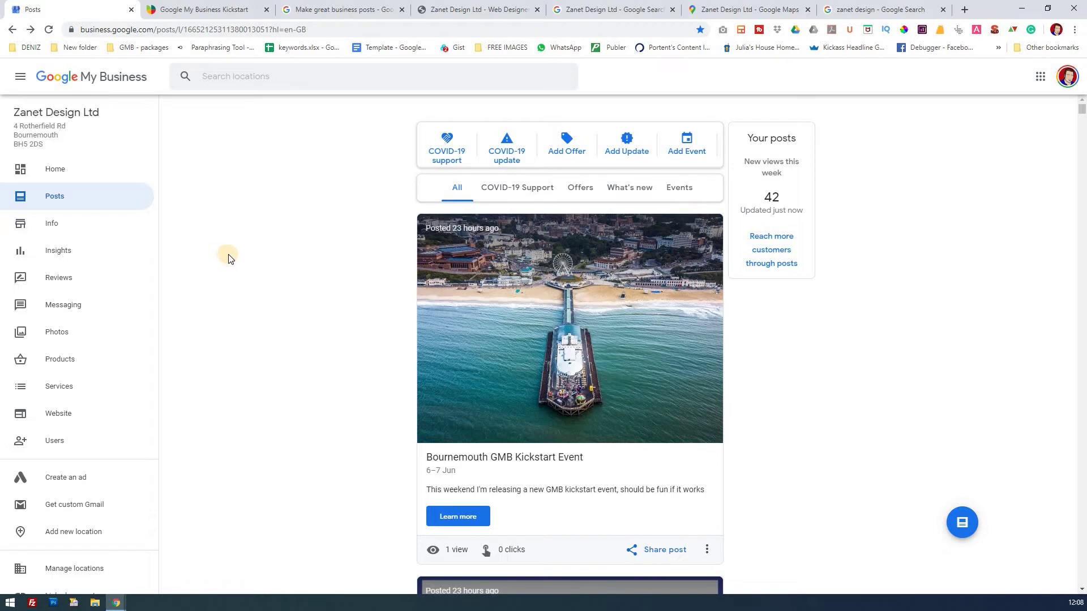
# Step: Filter posts to Events, start a new event post, and bring up its photo upload
pyautogui.click(682, 187)
pyautogui.scroll(-1, 467, 450)
pyautogui.scroll(1, 680, 186)
pyautogui.click(689, 146)
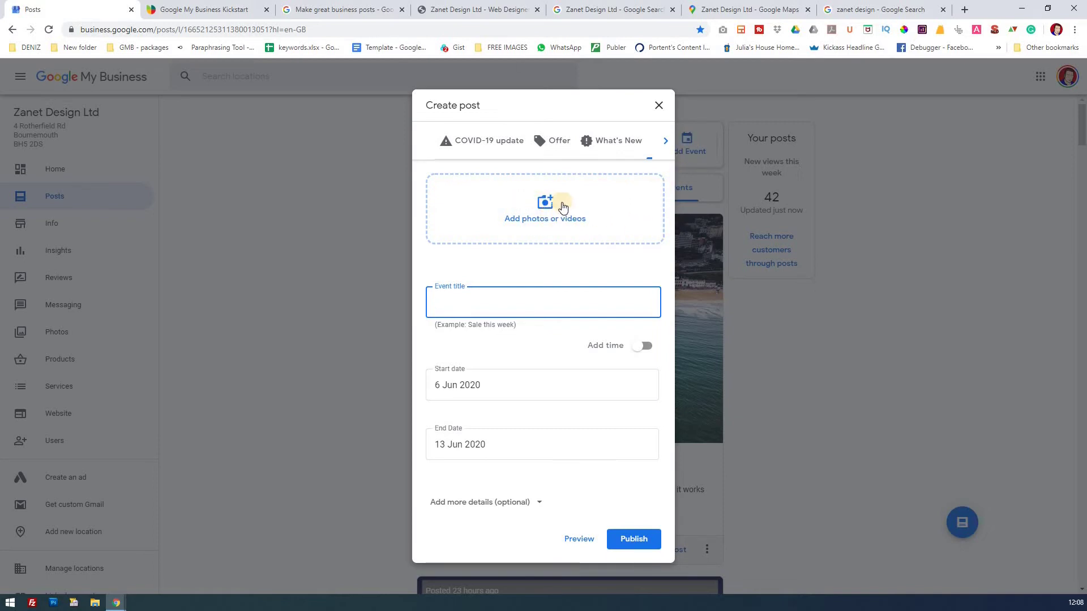
pyautogui.click(550, 207)
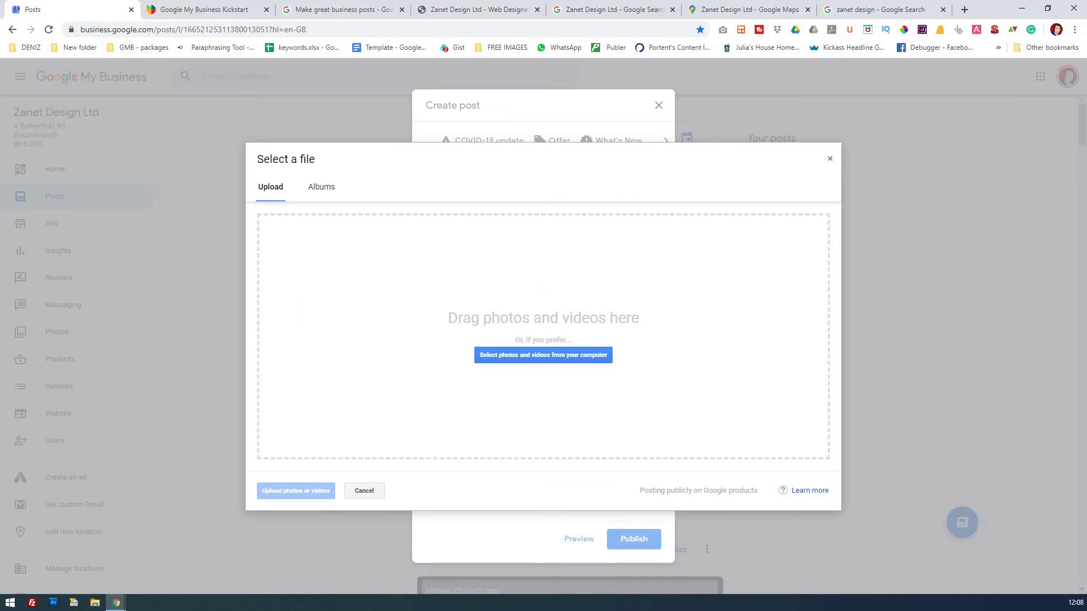
# Step: Upload the video file to the new event post through the drop zone
pyautogui.moveTo(417, 267); pyautogui.dragTo(594, 295)
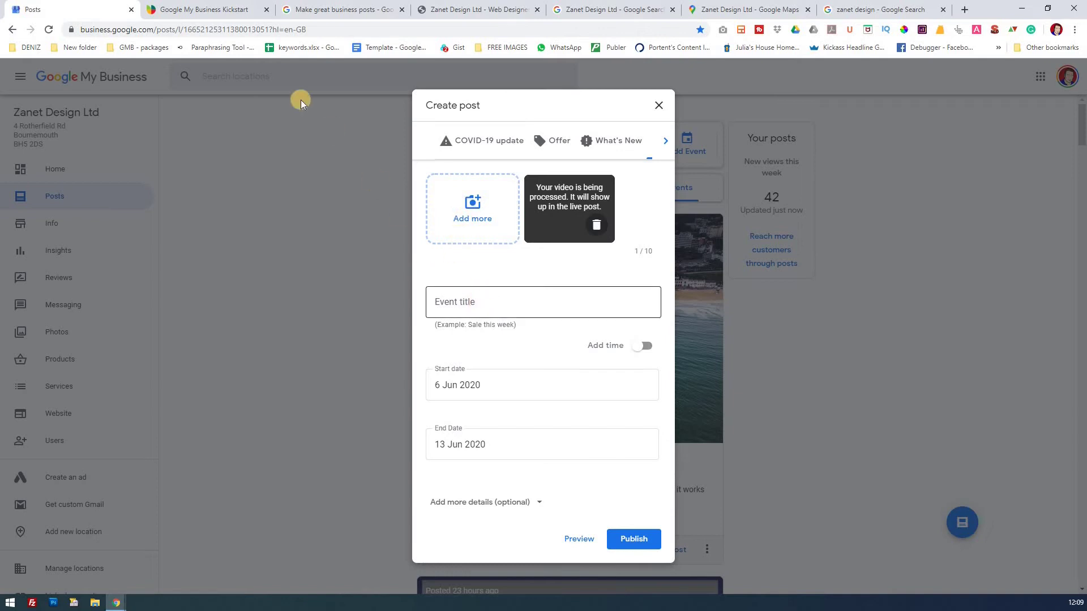
# Step: Copy the 'Google My Business Kickstart' heading from the booking page into the event title
pyautogui.click(212, 8)
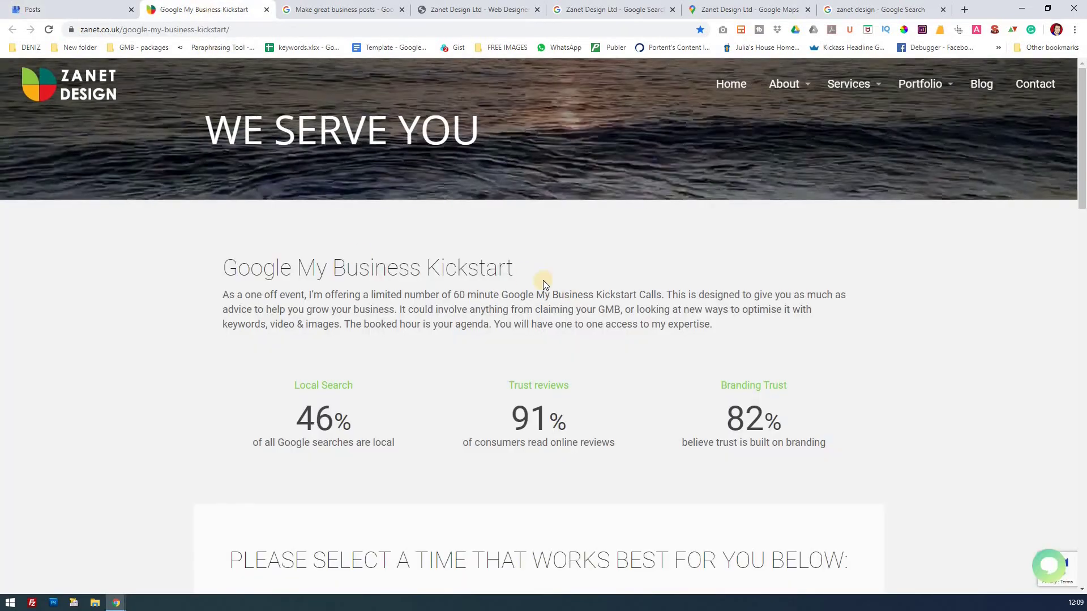
pyautogui.moveTo(476, 267); pyautogui.dragTo(300, 280)
pyautogui.rightClick(300, 278)
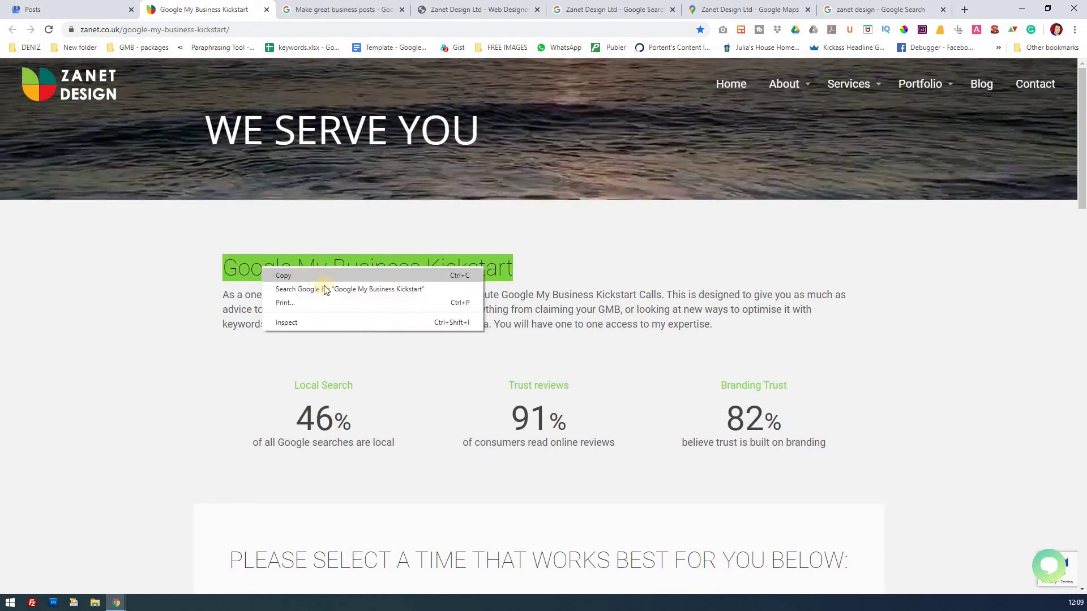
pyautogui.click(332, 288)
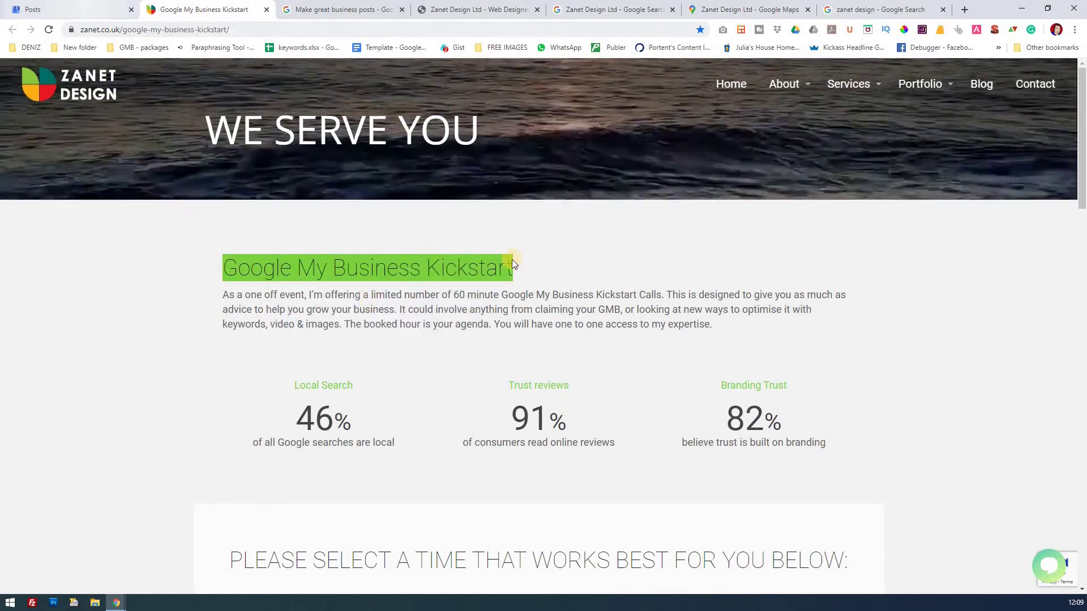
pyautogui.hotkey('ctrl', 'shift', 'Tab')
pyautogui.click(487, 308)
pyautogui.rightClick(499, 327)
pyautogui.click(520, 397)
pyautogui.click(453, 348)
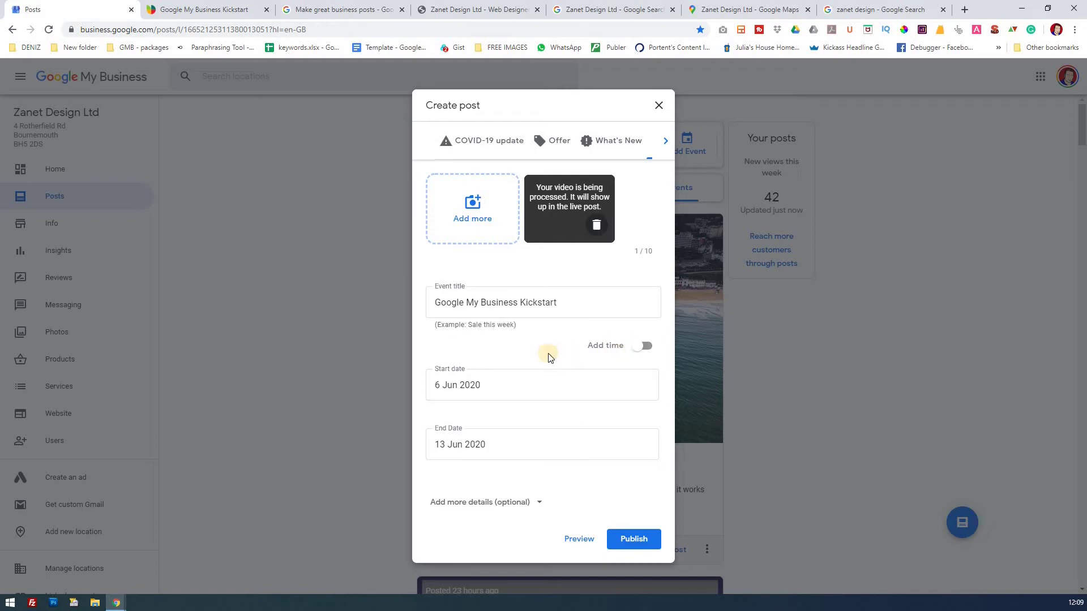
# Step: Check the booking page's 6 July availability, then return to the post draft
pyautogui.click(213, 9)
pyautogui.scroll(-2, 323, 340)
pyautogui.scroll(-1, 323, 340)
pyautogui.scroll(-1, 327, 357)
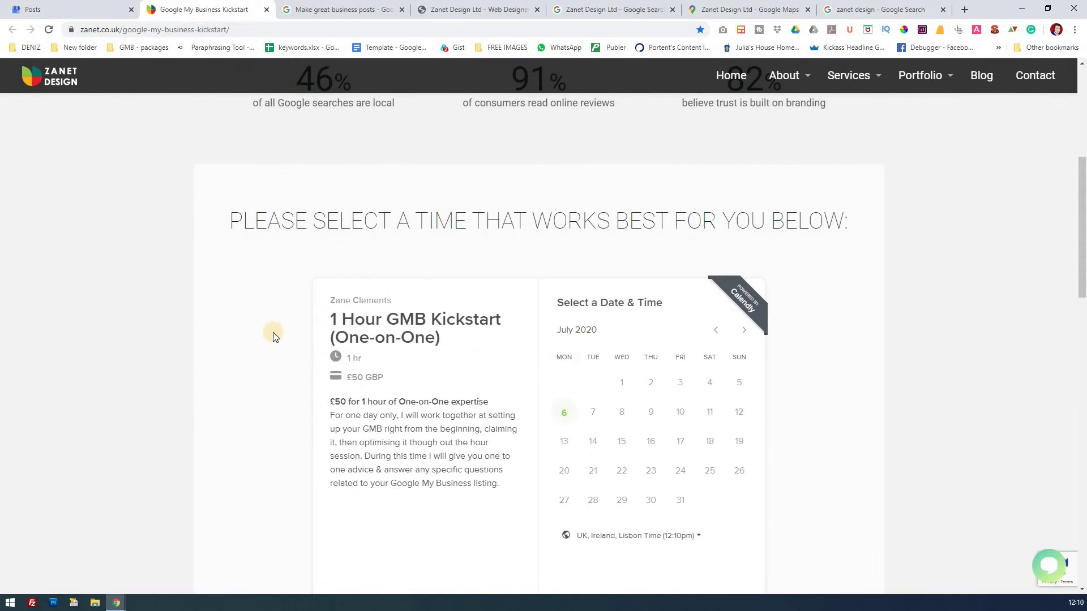
pyautogui.scroll(-1, 566, 361)
pyautogui.click(566, 356)
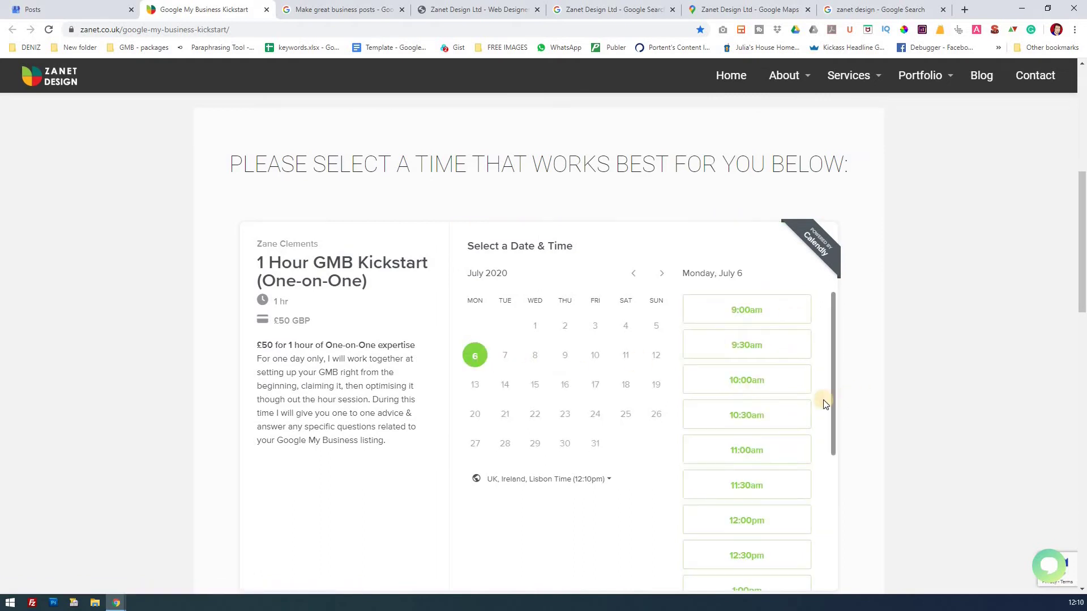
pyautogui.scroll(-3, 823, 400)
pyautogui.scroll(-1, 853, 424)
pyautogui.scroll(-1, 858, 429)
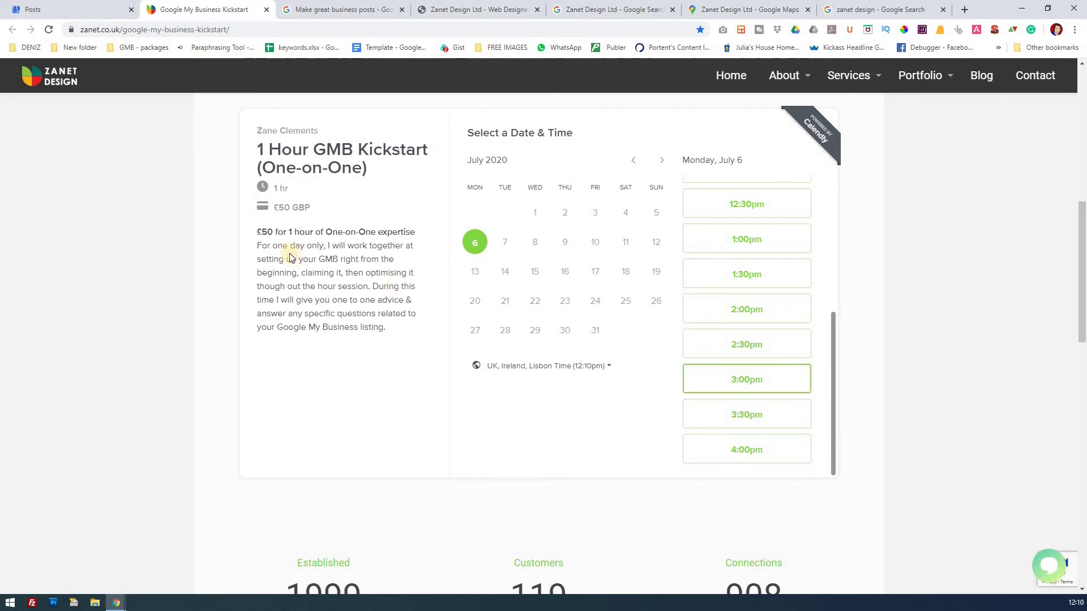
pyautogui.scroll(2, 468, 337)
pyautogui.scroll(1, 465, 338)
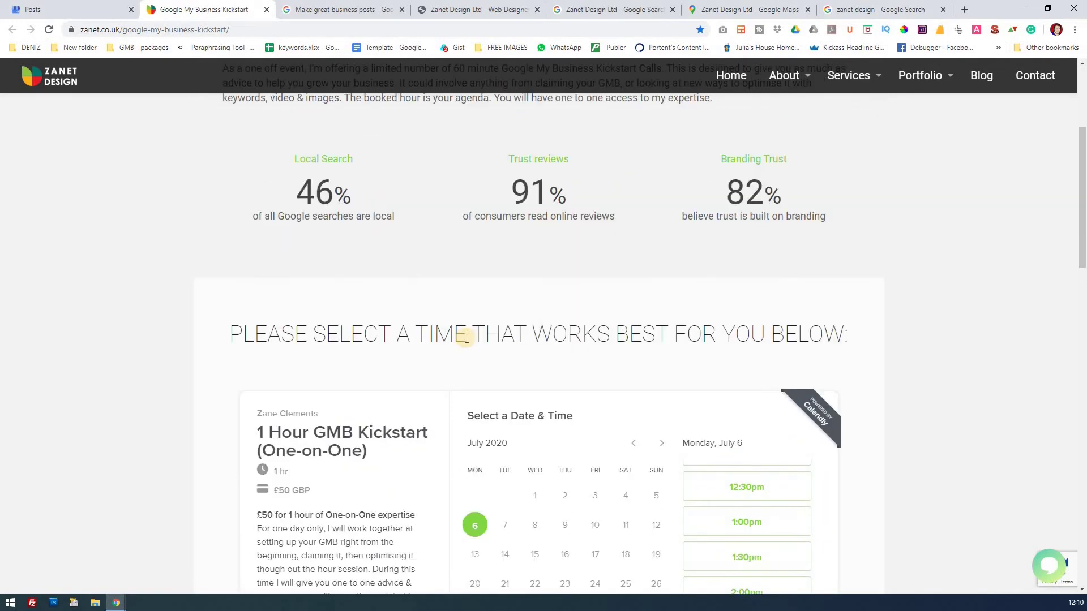
pyautogui.click(97, 10)
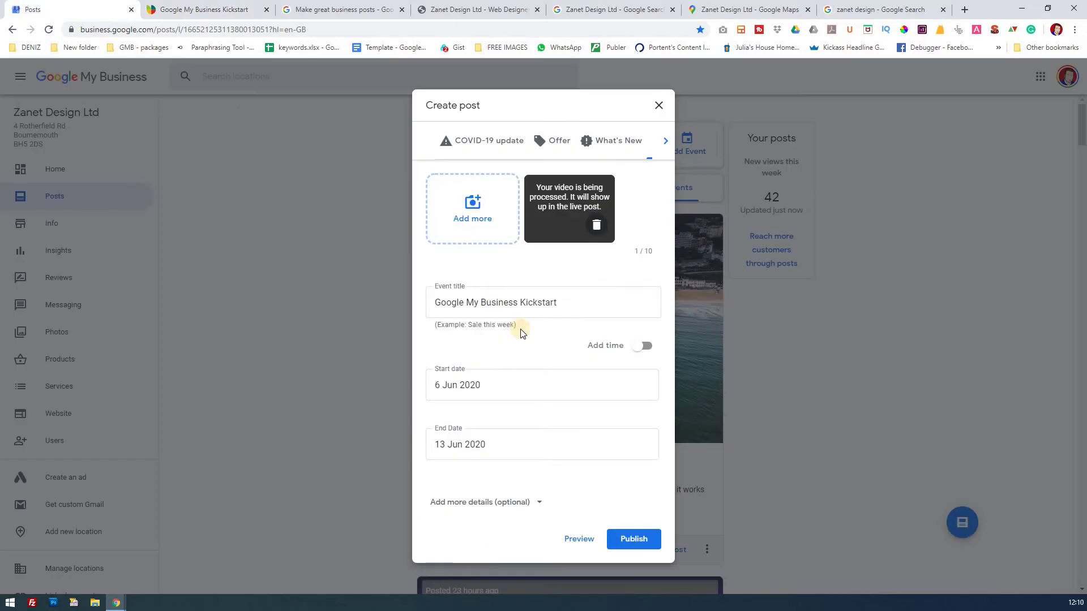
# Step: Set the event start and end dates to 6 Jul 2020
pyautogui.click(501, 387)
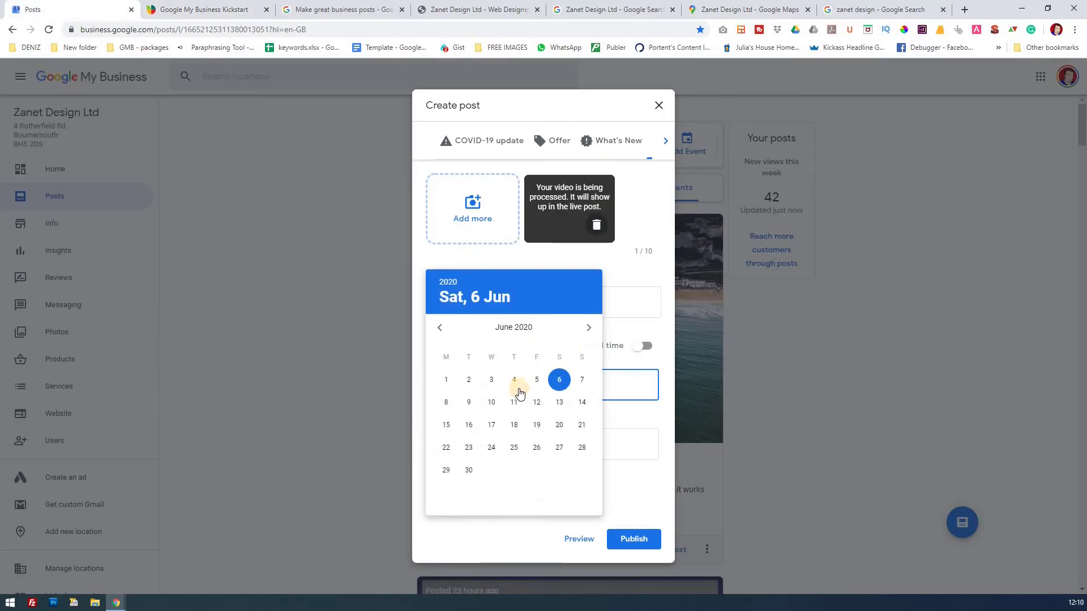
pyautogui.click(589, 327)
pyautogui.click(446, 402)
pyautogui.click(491, 444)
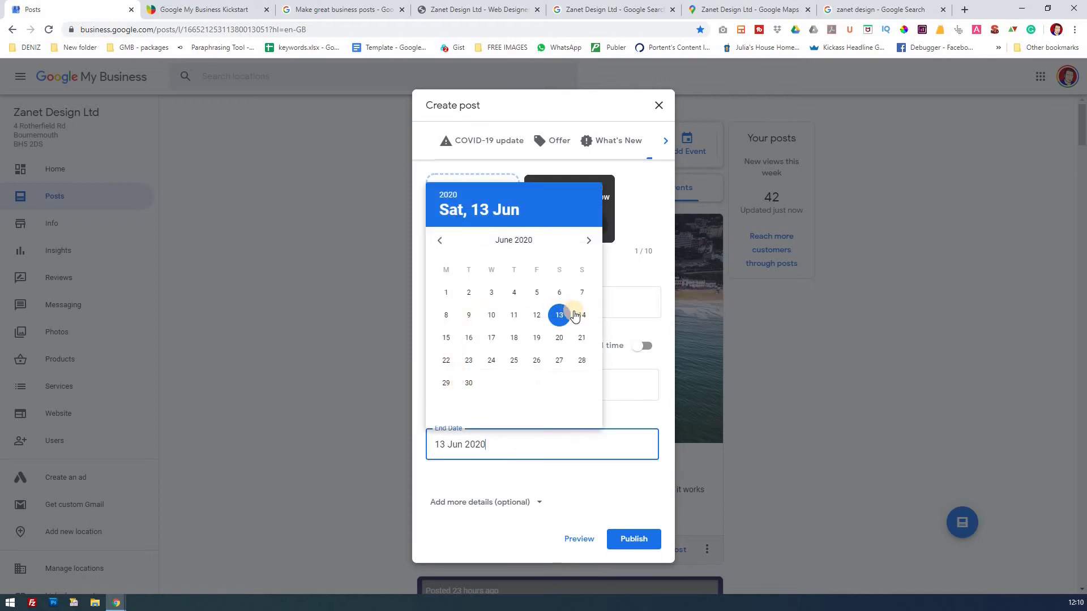
pyautogui.click(588, 240)
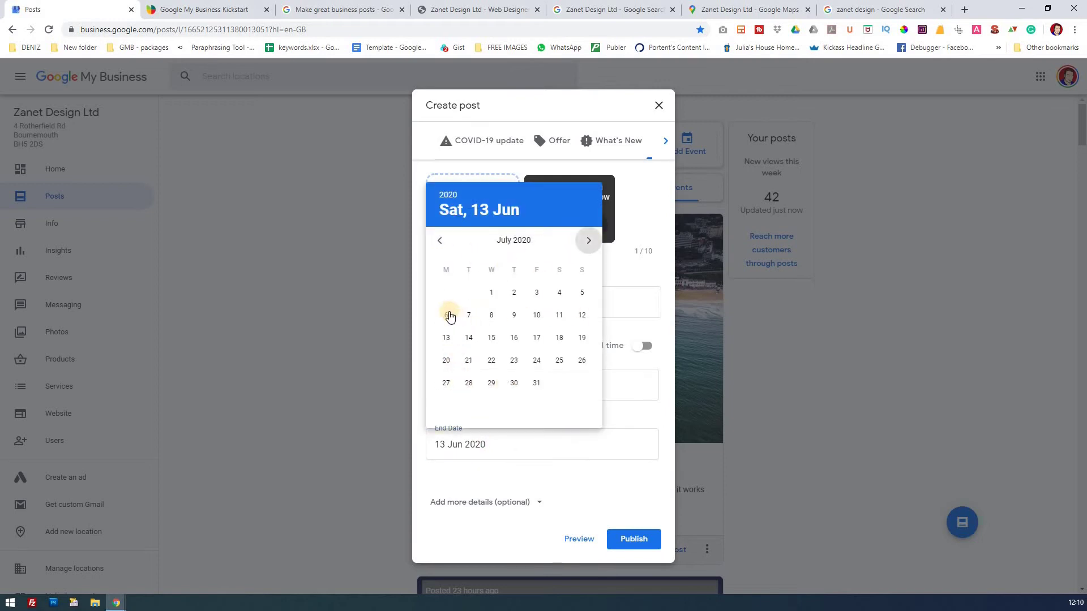
pyautogui.click(445, 316)
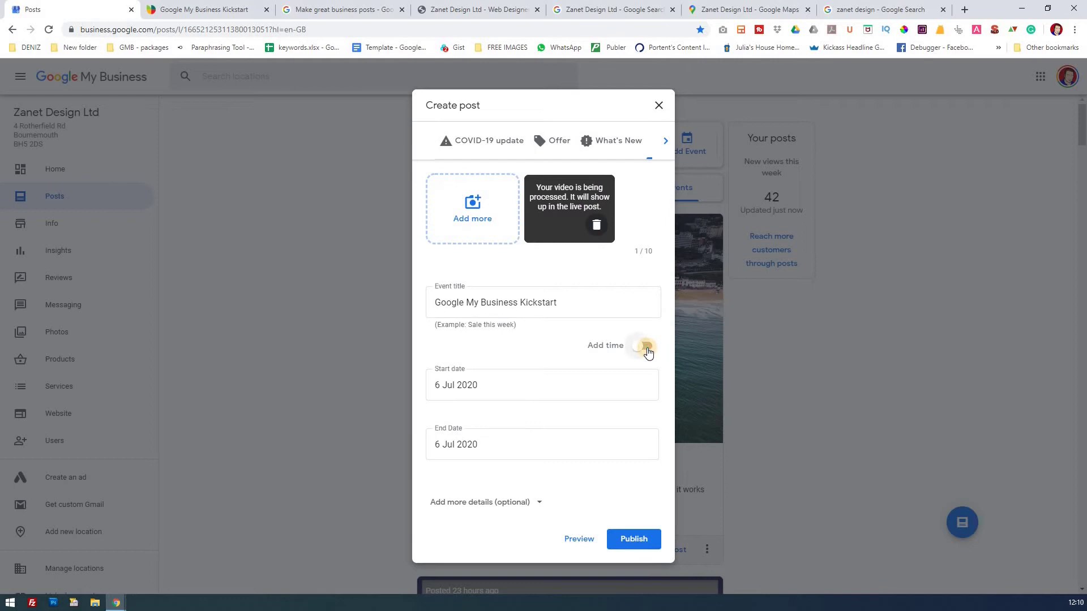
# Step: Set event times 09:00 to 17:00, expand more details, and copy the Kickstart page URL
pyautogui.click(644, 349)
pyautogui.click(599, 384)
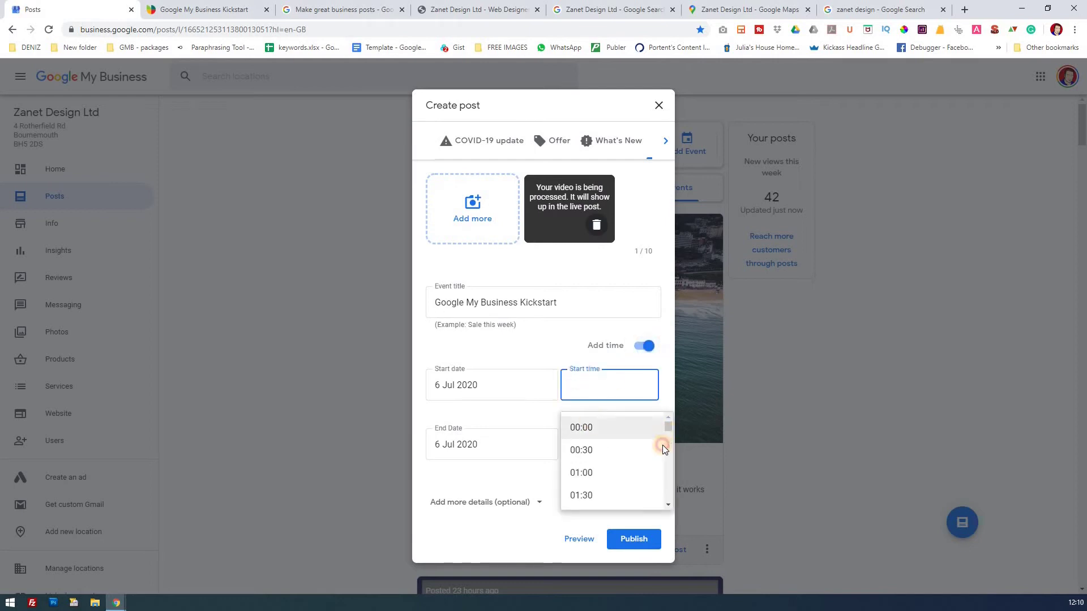
pyautogui.scroll(-4, 667, 451)
pyautogui.scroll(-2, 666, 450)
pyautogui.scroll(1, 633, 438)
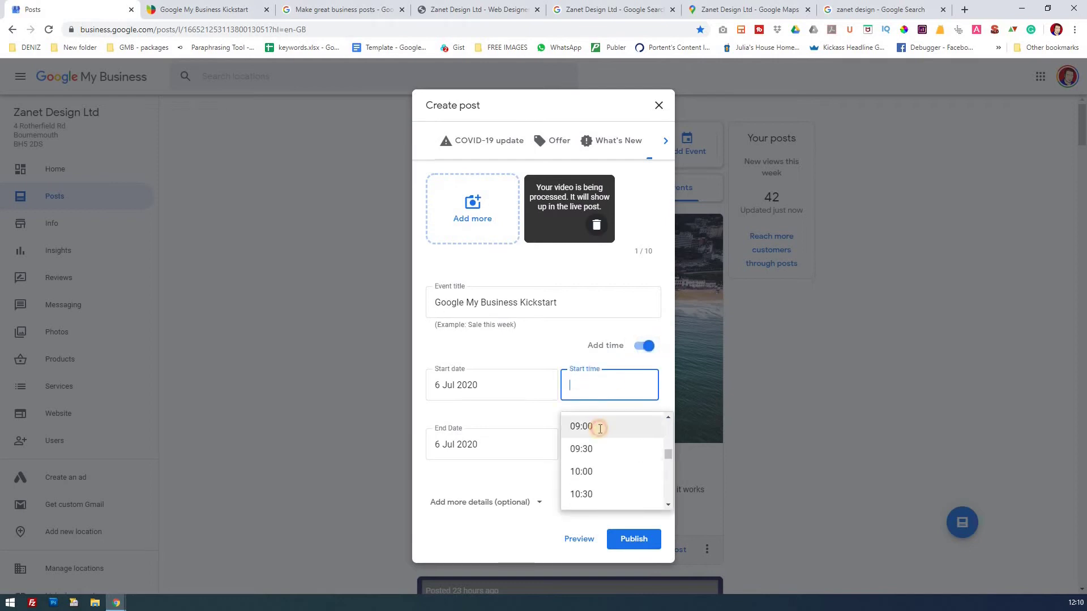
pyautogui.click(631, 436)
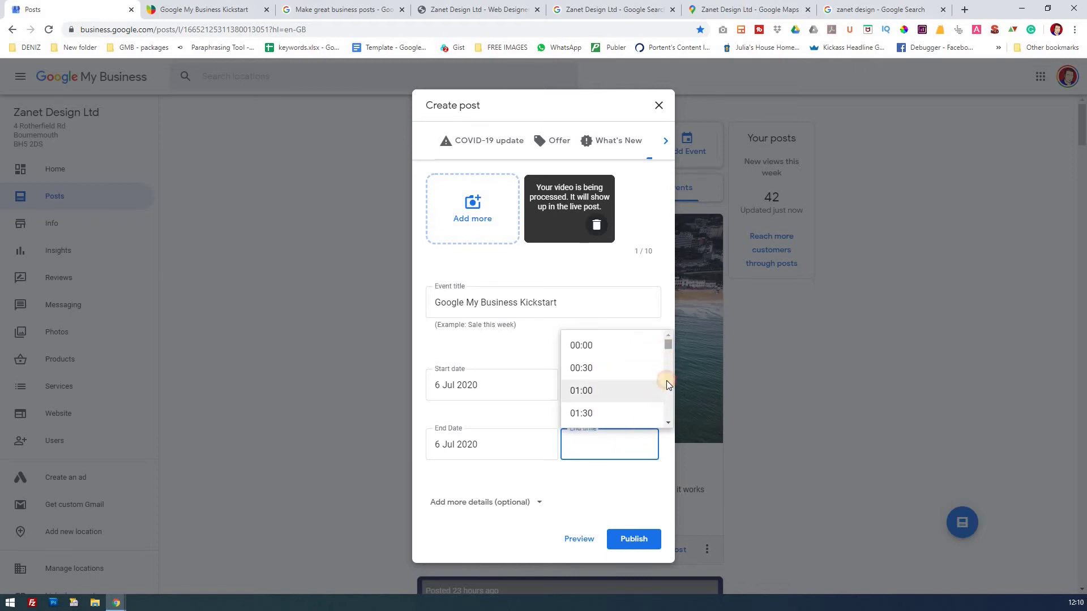
pyautogui.scroll(-5, 667, 387)
pyautogui.scroll(-2, 667, 388)
pyautogui.scroll(-1, 667, 388)
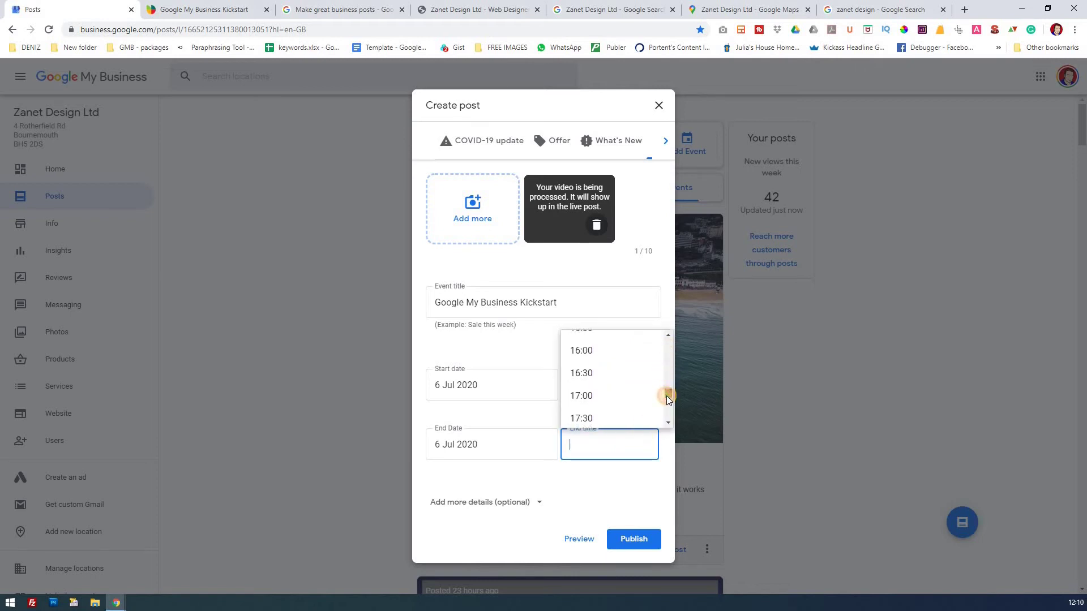
pyautogui.click(599, 396)
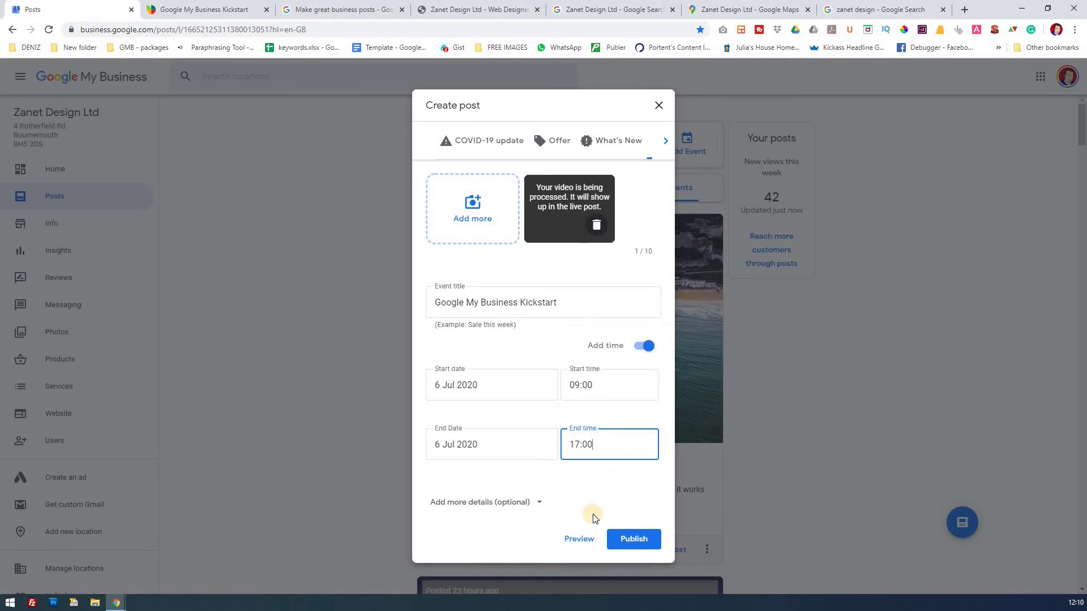
pyautogui.click(537, 503)
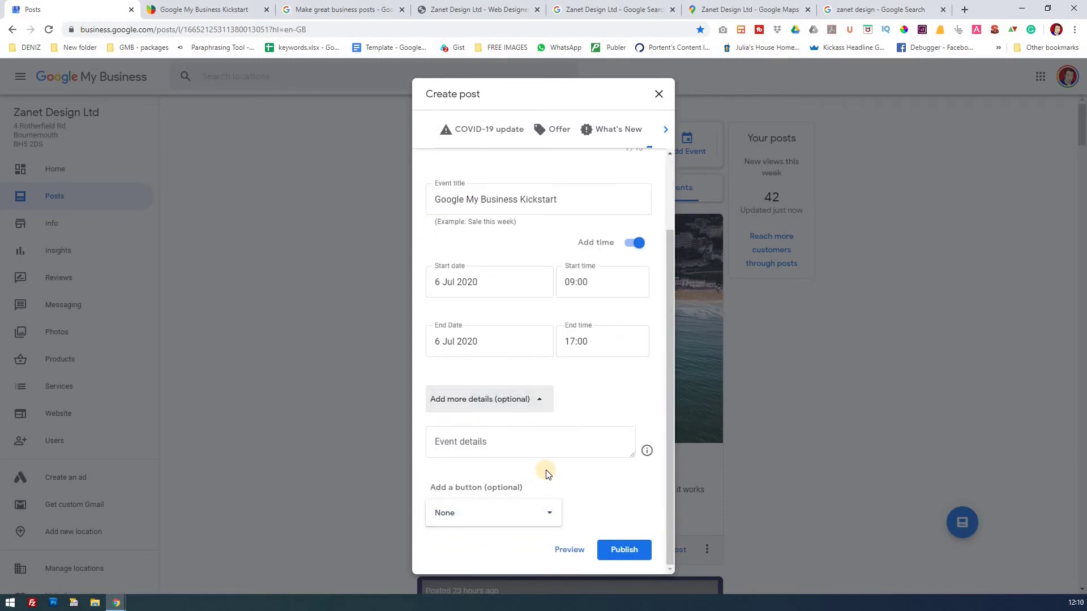
pyautogui.click(227, 13)
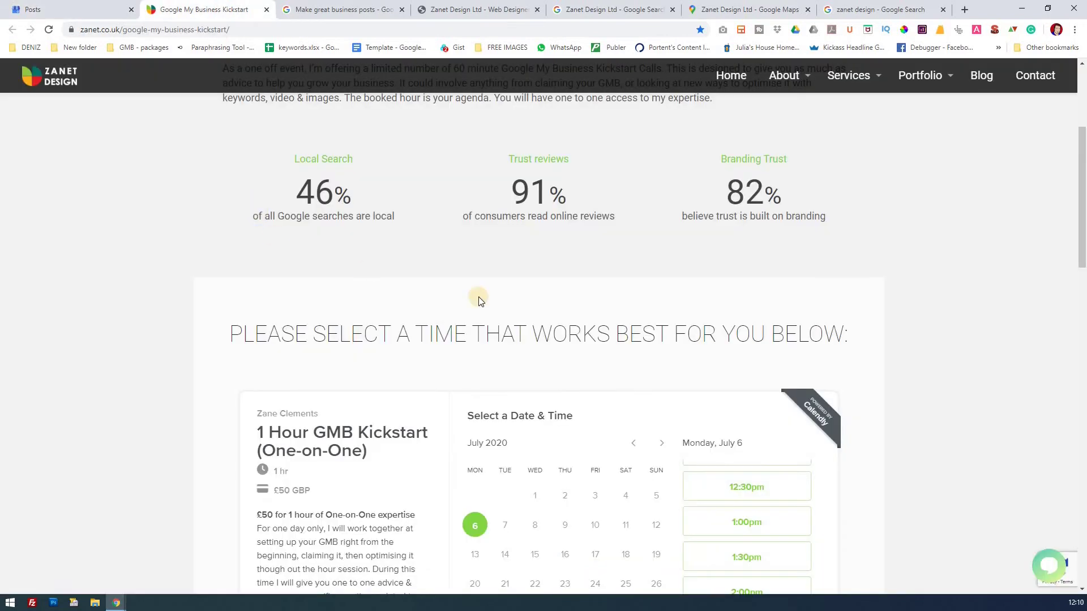
pyautogui.scroll(-1, 499, 304)
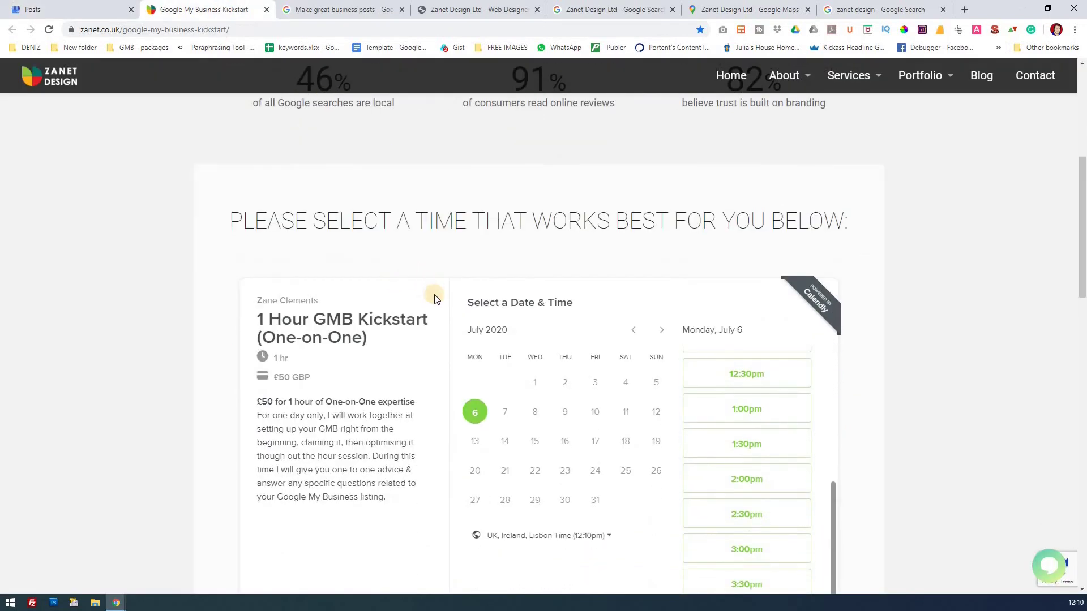
pyautogui.click(219, 30)
# Step: Copy the Kickstart booking page's web address and return to the post draft
pyautogui.rightClick(218, 30)
pyautogui.click(251, 108)
pyautogui.click(83, 12)
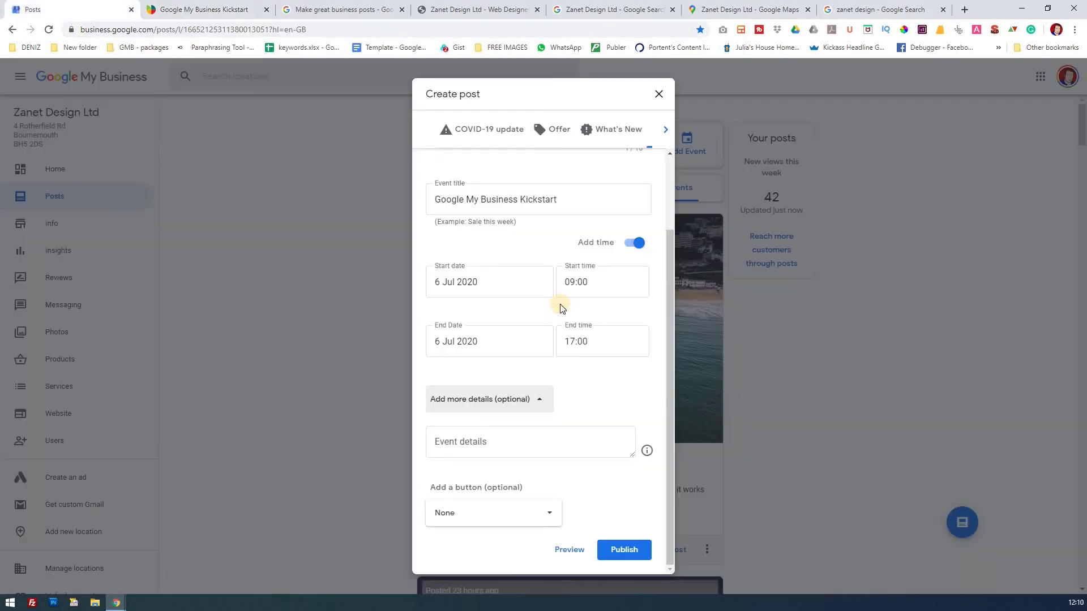
# Step: Add an Order online button linked to the pasted zanet.co.uk Kickstart page address
pyautogui.click(557, 438)
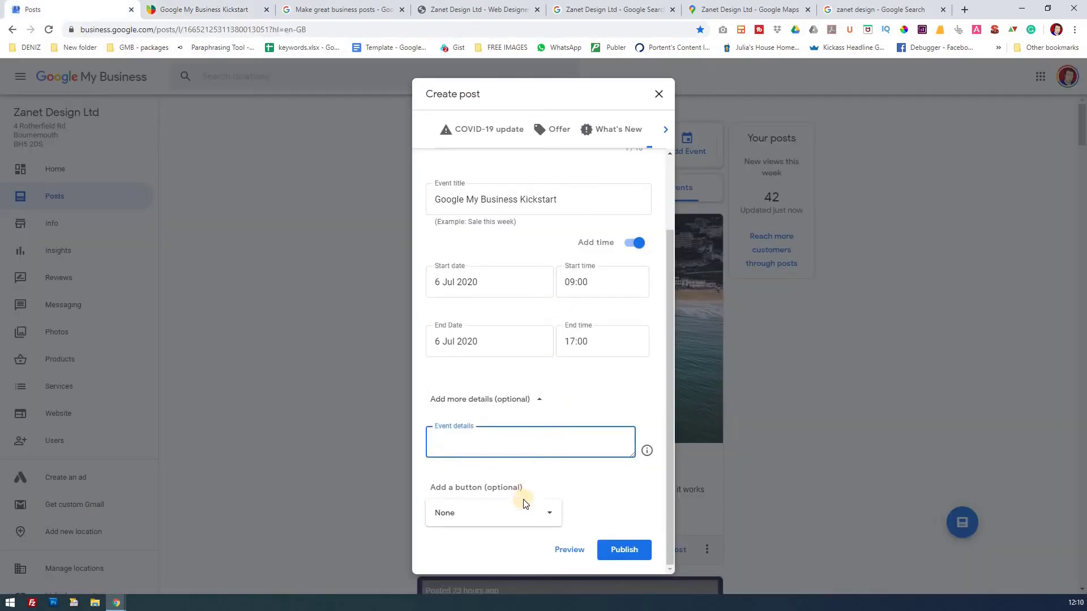
pyautogui.click(557, 507)
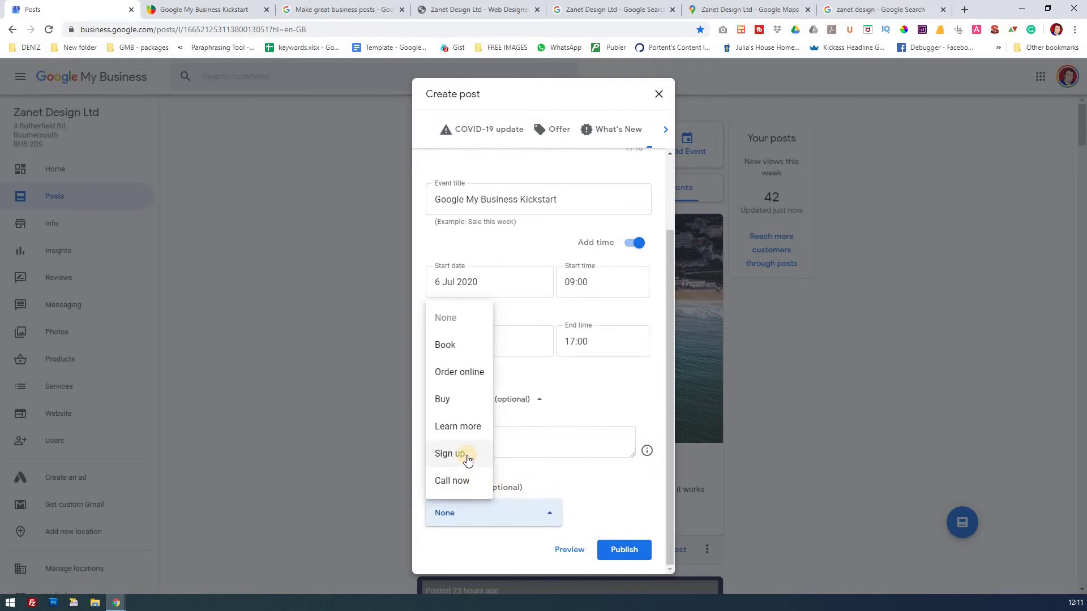
pyautogui.click(466, 376)
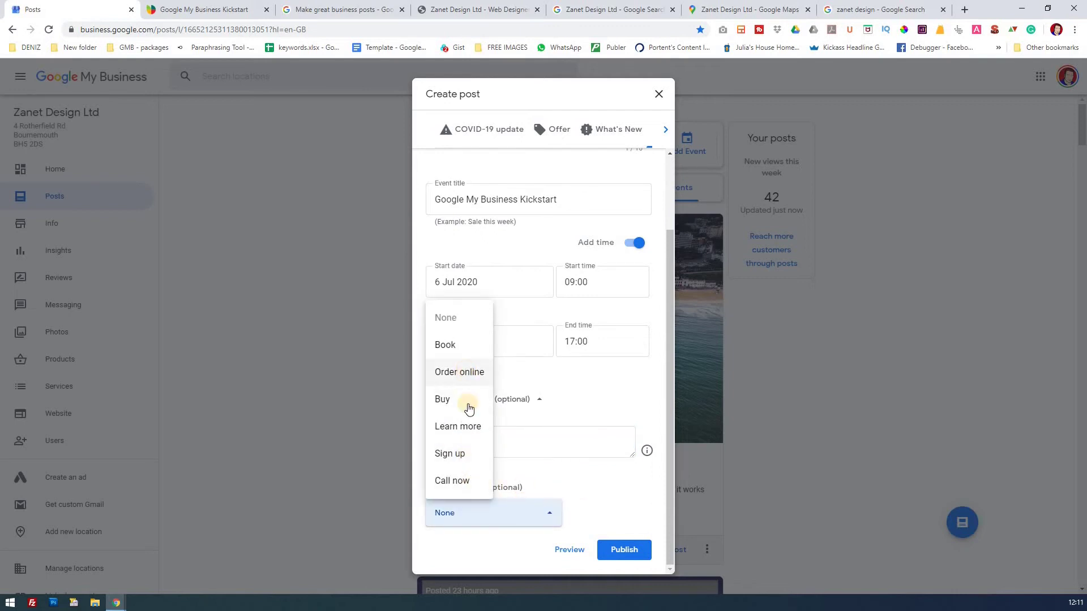
pyautogui.click(583, 502)
pyautogui.hotkey('ctrl', 'v')
pyautogui.click(606, 462)
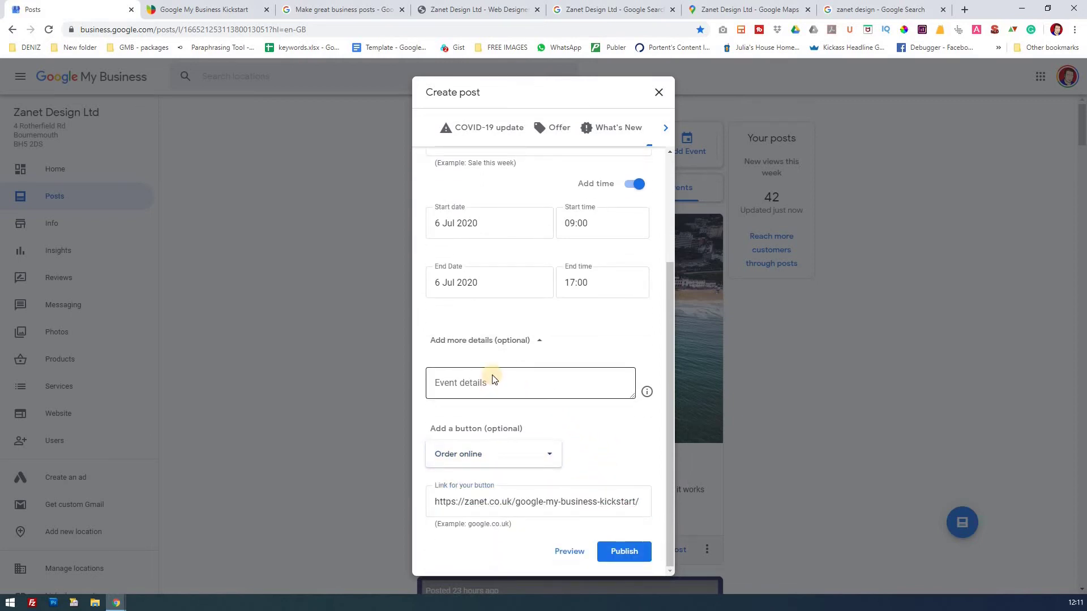
pyautogui.click(216, 14)
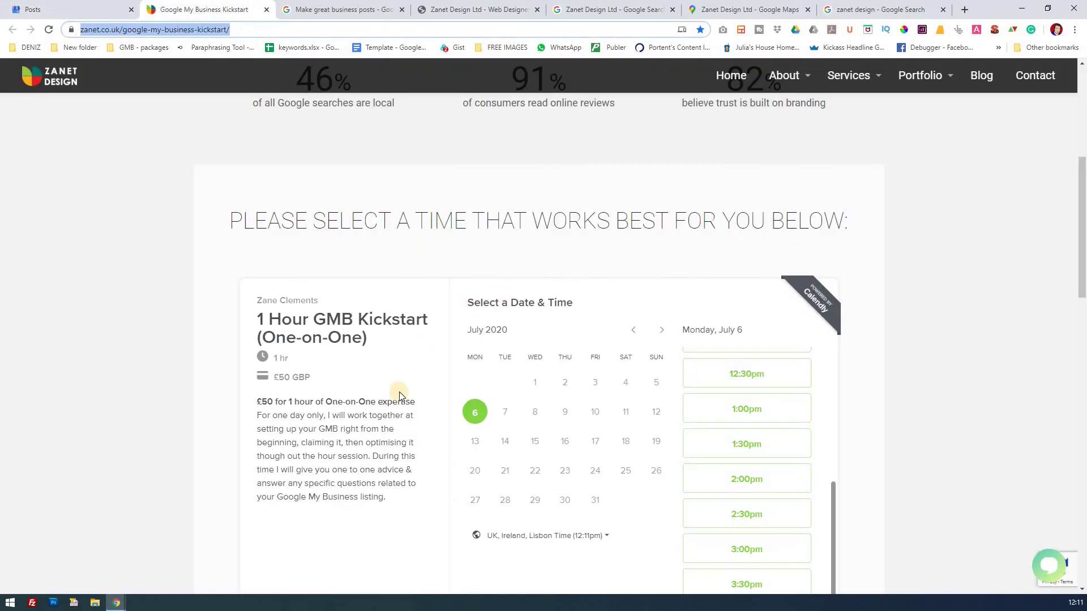
# Step: Paste the copied session description into the post's event details box and enlarge it
pyautogui.moveTo(396, 501); pyautogui.dragTo(255, 402)
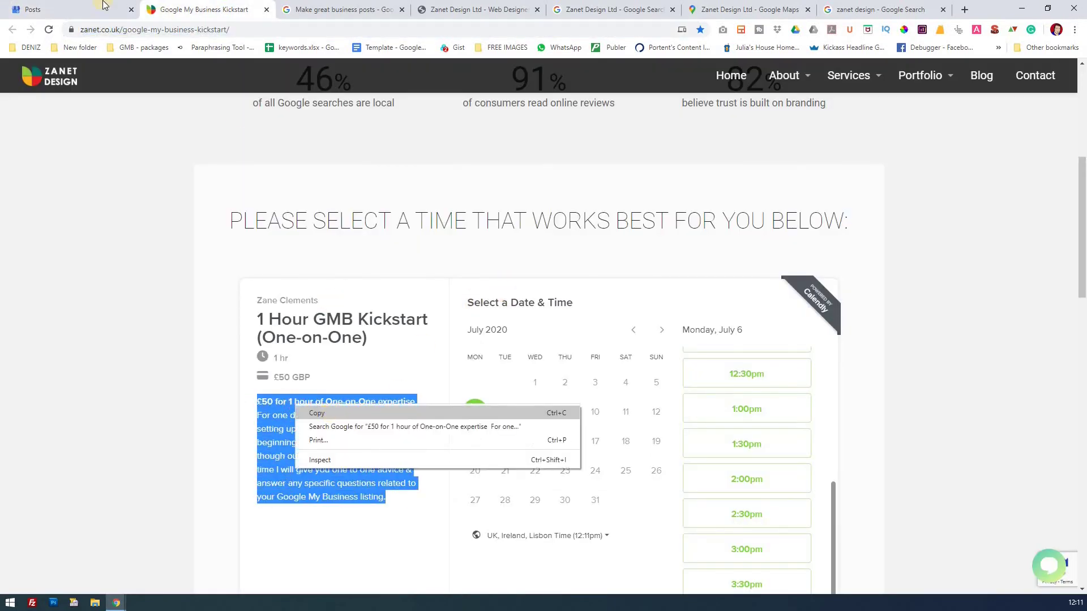
pyautogui.click(68, 9)
pyautogui.click(495, 384)
pyautogui.hotkey('ctrl', 'v')
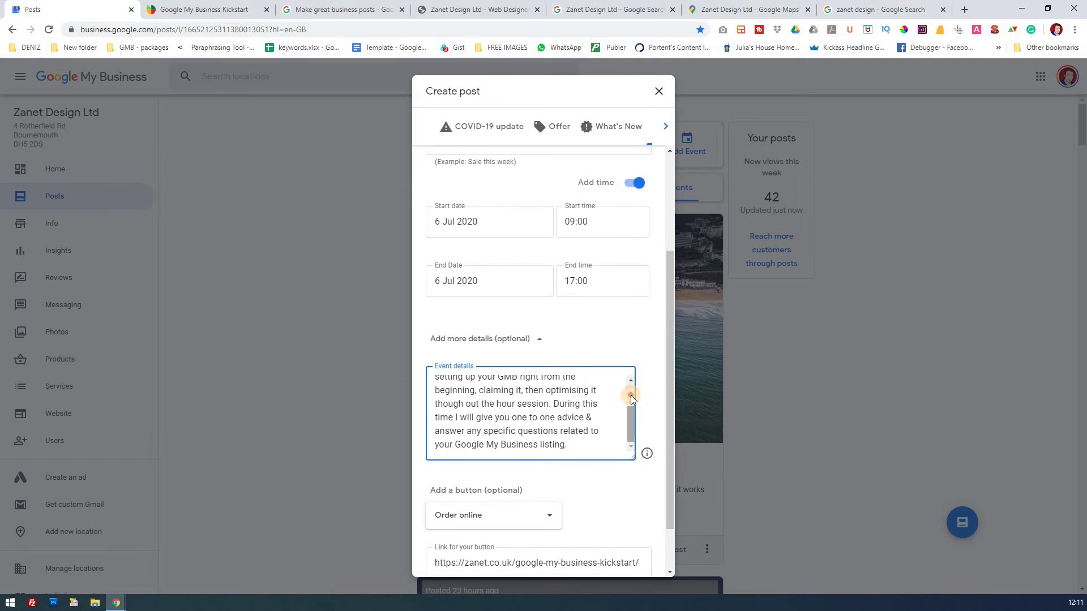
pyautogui.moveTo(631, 396); pyautogui.dragTo(606, 340)
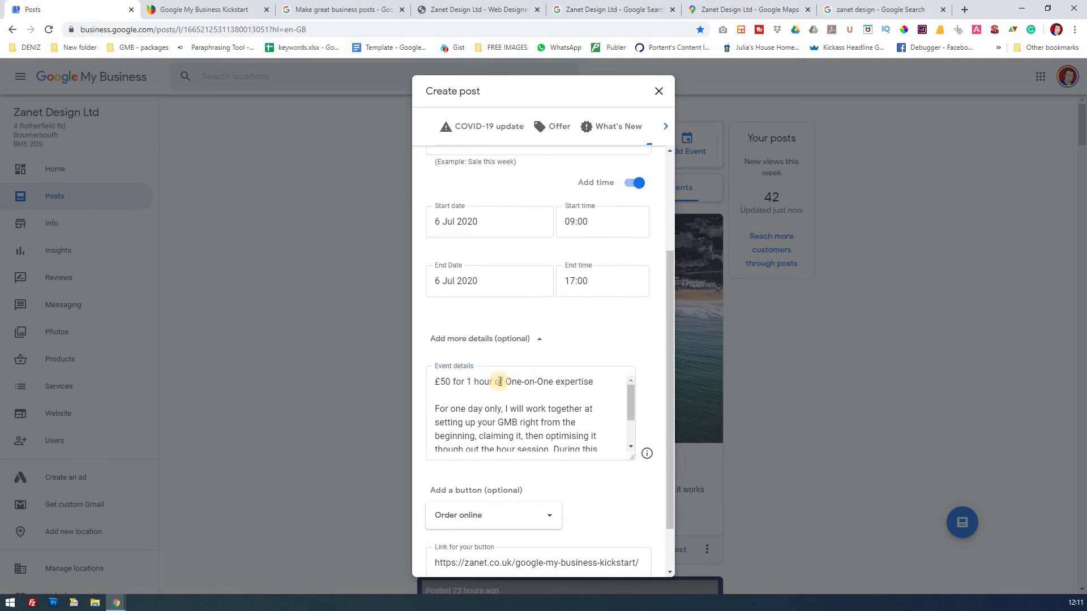
pyautogui.click(467, 332)
# Step: Copy the Kickstart heading and intro, then open blank lines above the event details description
pyautogui.click(204, 9)
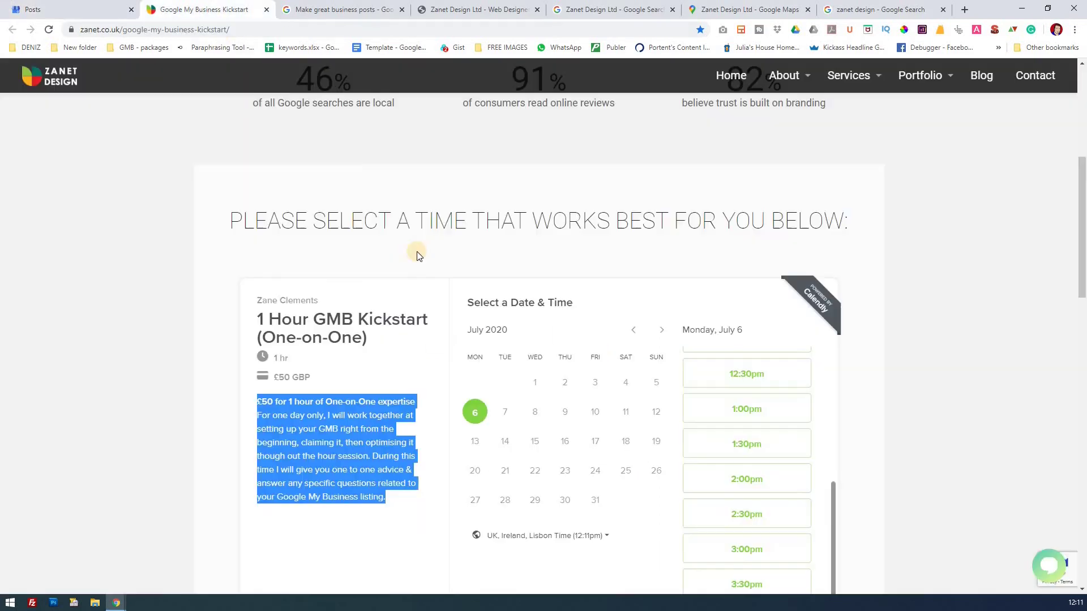
pyautogui.scroll(1, 449, 227)
pyautogui.scroll(2, 448, 230)
pyautogui.click(722, 275)
pyautogui.moveTo(720, 272); pyautogui.dragTo(261, 220)
pyautogui.rightClick(238, 206)
pyautogui.click(255, 212)
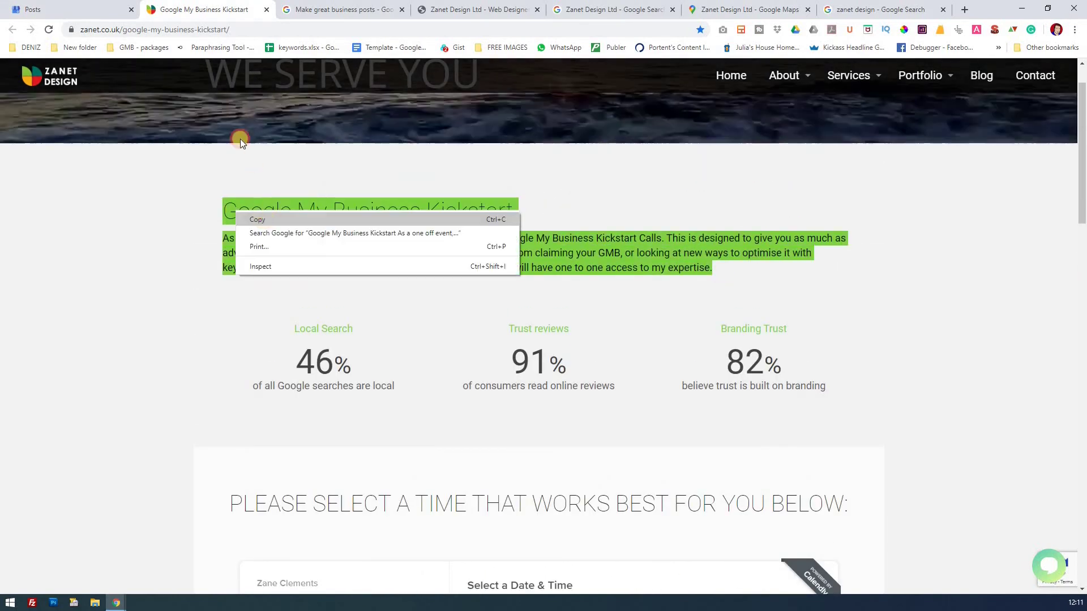
pyautogui.click(51, 11)
pyautogui.click(488, 391)
pyautogui.keyDown('shift'); pyautogui.click(443, 381); pyautogui.keyUp('shift')
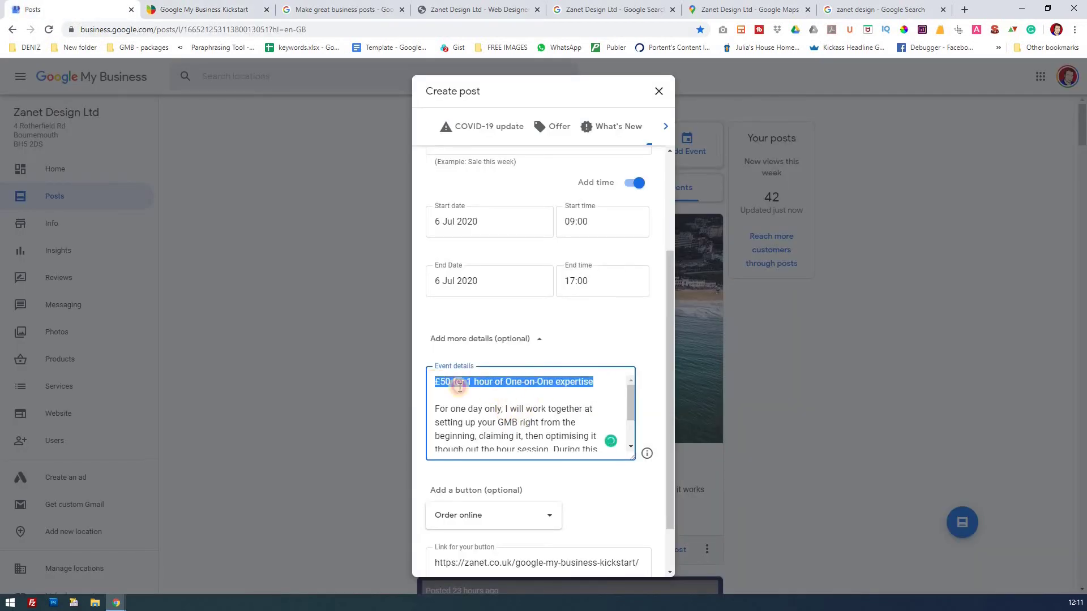
pyautogui.press('Left')
pyautogui.press('Return')
pyautogui.press('Return')
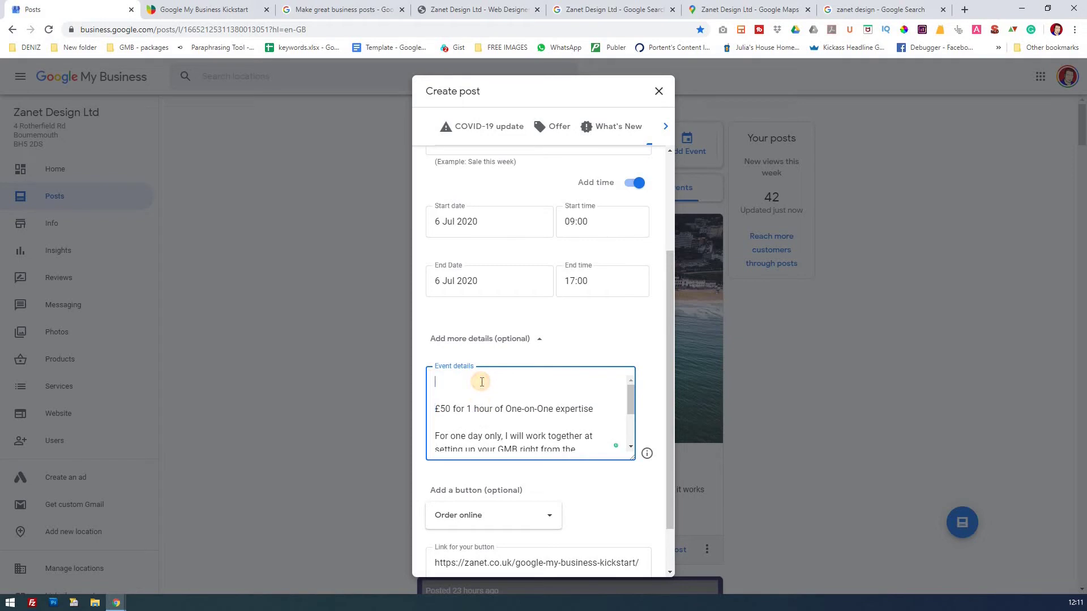
pyautogui.moveTo(632, 405); pyautogui.dragTo(633, 420)
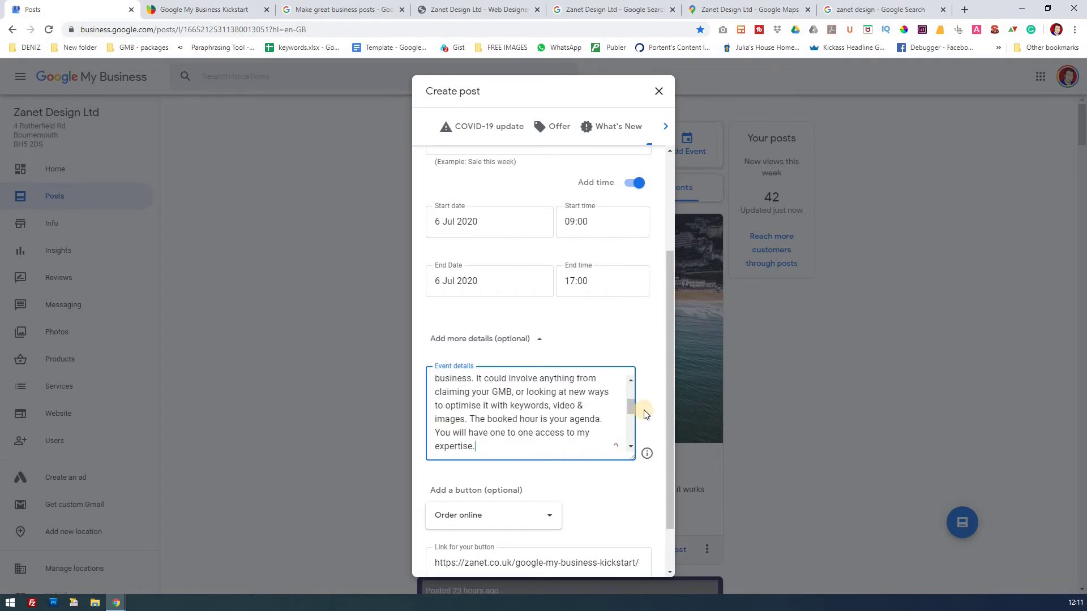
pyautogui.moveTo(630, 411)
pyautogui.mouseDown()
pyautogui.moveTo(633, 385)
pyautogui.moveTo(666, 452)
pyautogui.moveTo(669, 286)
pyautogui.moveTo(665, 420)
pyautogui.mouseUp()
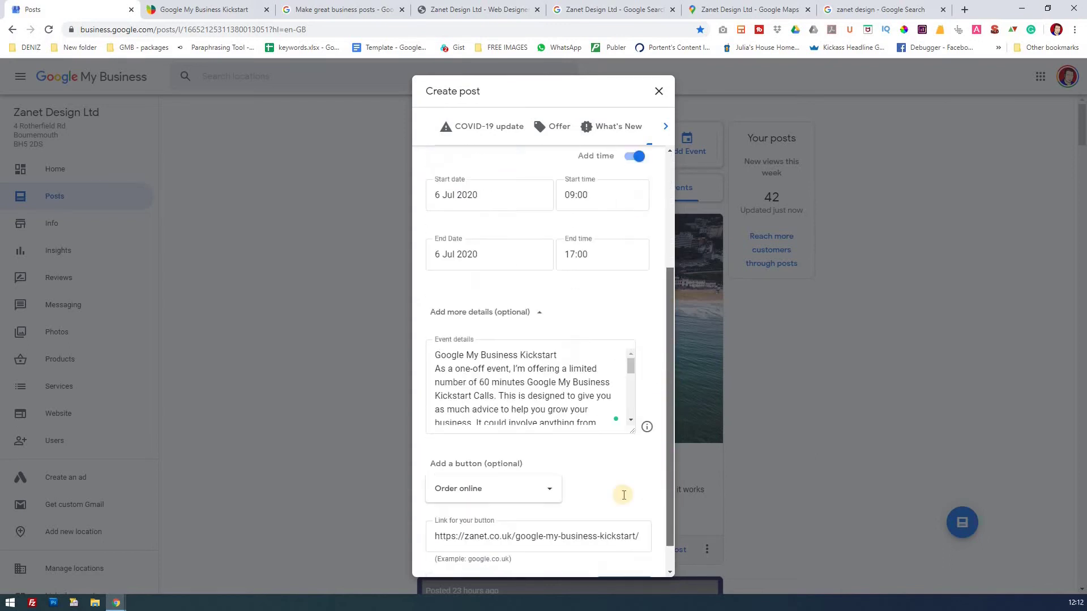
# Step: Preview the Kickstart event post with its 6 Jul dates, then publish it
pyautogui.click(570, 554)
pyautogui.scroll(-1, 621, 532)
pyautogui.scroll(-1, 670, 531)
pyautogui.scroll(1, 644, 405)
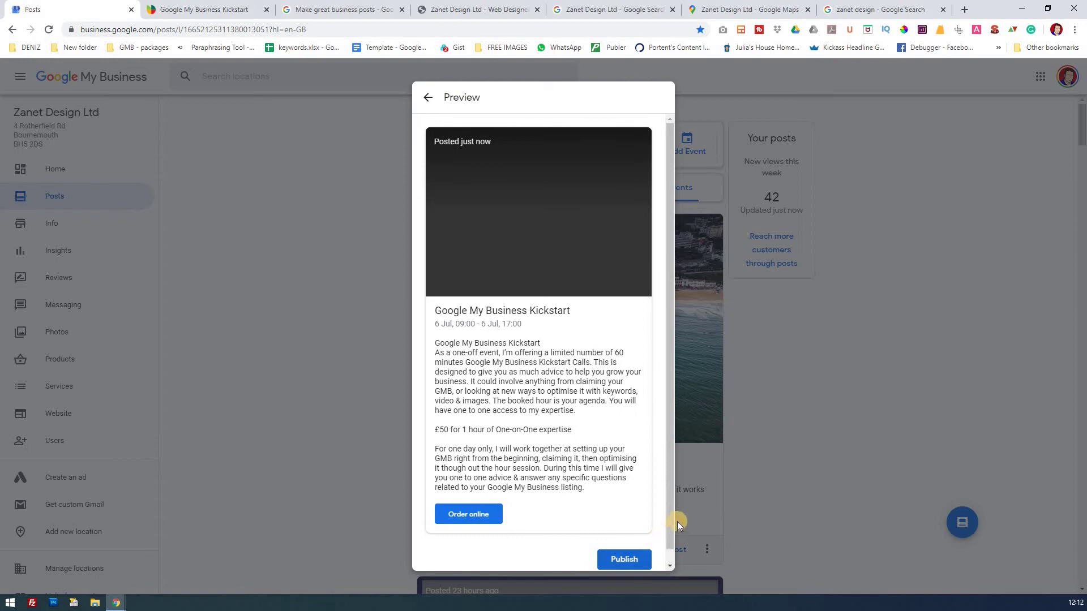
pyautogui.scroll(-1, 670, 529)
pyautogui.click(628, 549)
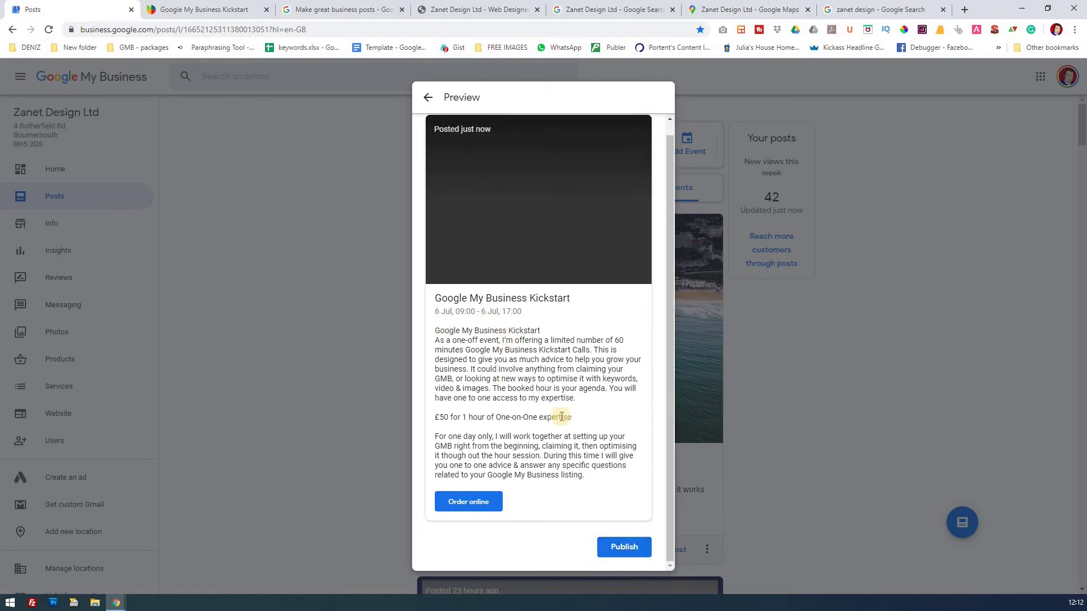
pyautogui.click(624, 547)
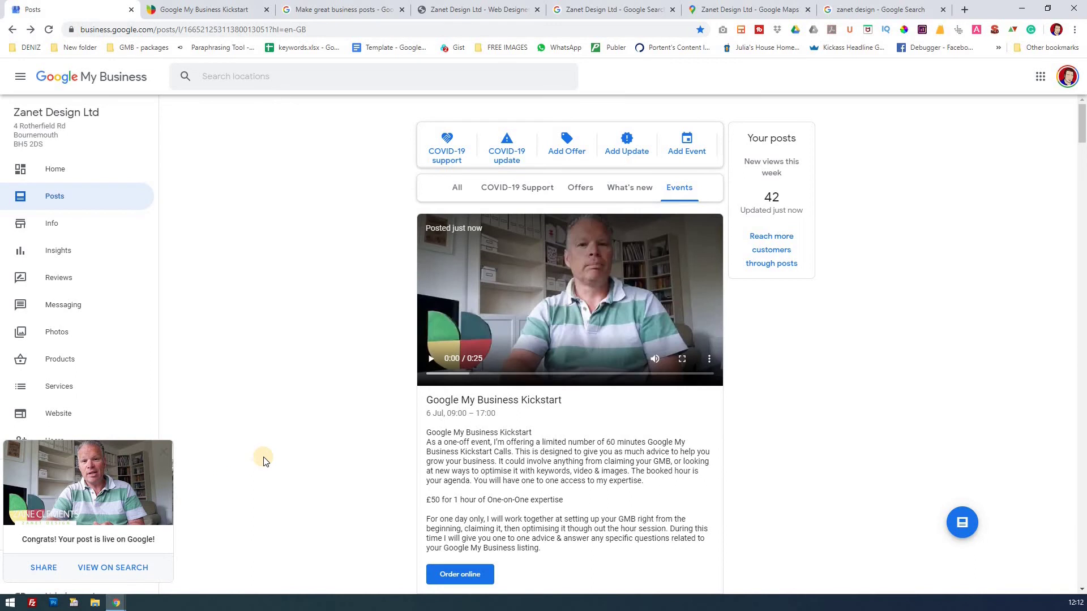
pyautogui.scroll(-1, 323, 468)
pyautogui.scroll(-1, 308, 472)
pyautogui.scroll(1, 309, 472)
pyautogui.scroll(1, 848, 448)
# Step: Switch to the 'Make great business posts' help article
pyautogui.click(360, 12)
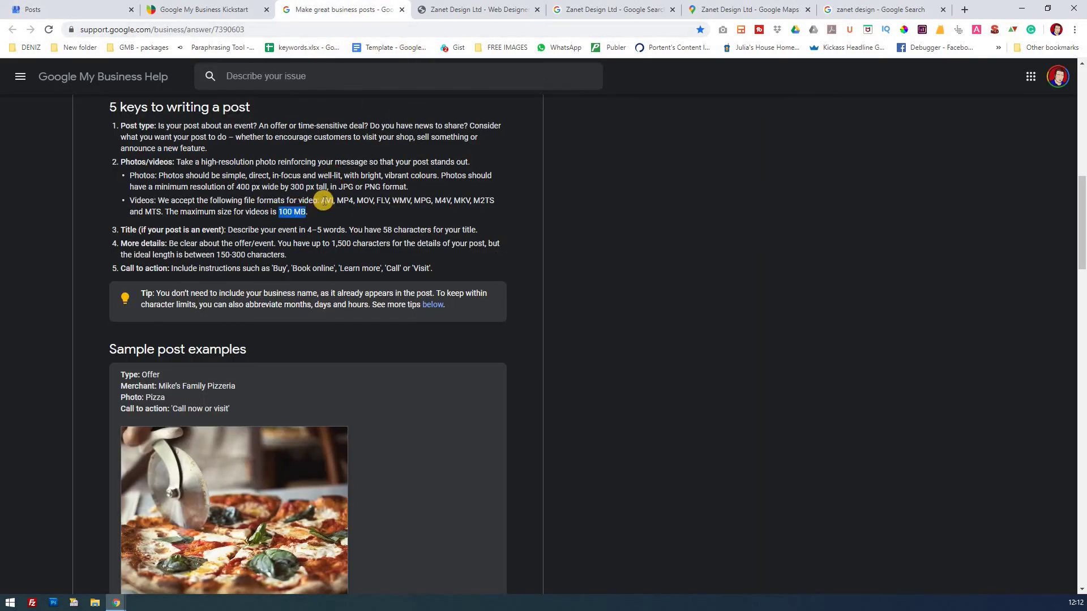
# Step: Highlight the accepted video formats and the JPG/PNG photo requirements on the help page
pyautogui.moveTo(321, 200); pyautogui.dragTo(377, 202)
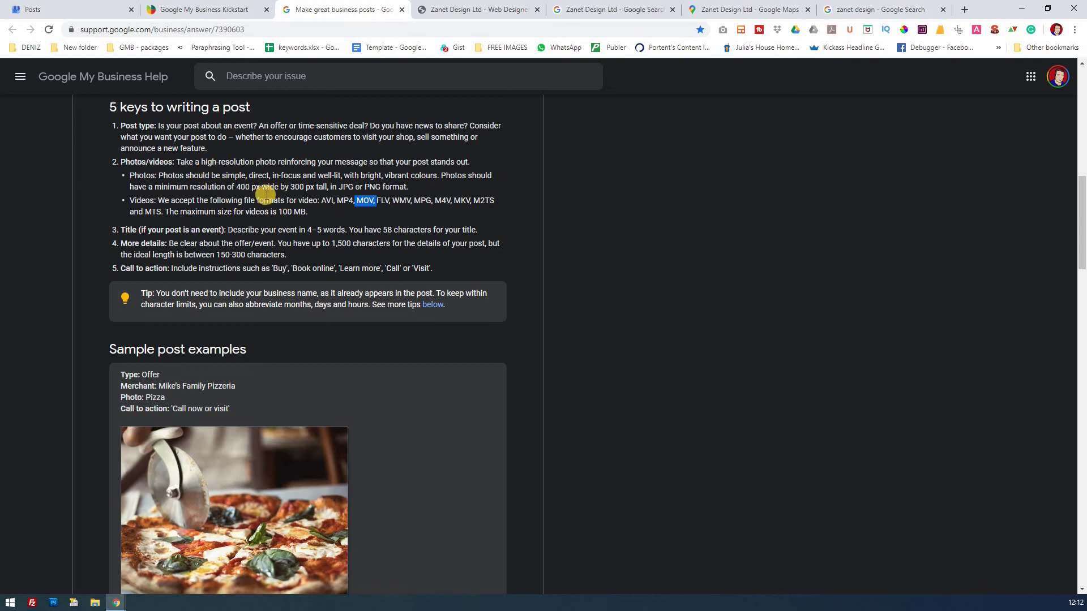
pyautogui.moveTo(236, 187); pyautogui.dragTo(392, 187)
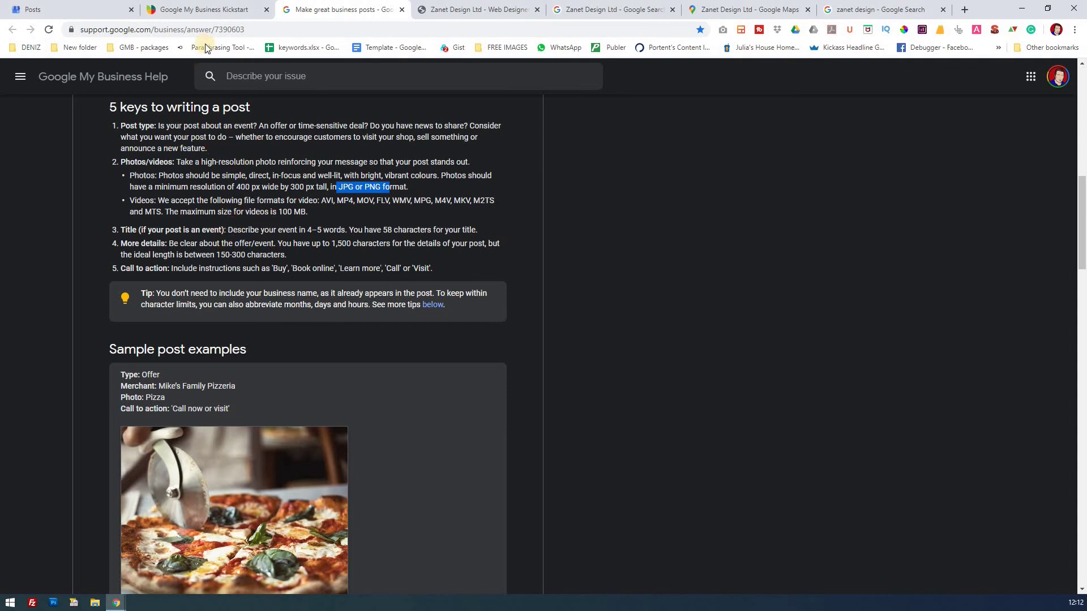
# Step: Go from the Kickstart event page to the business's Google-hosted business.site website
pyautogui.click(215, 11)
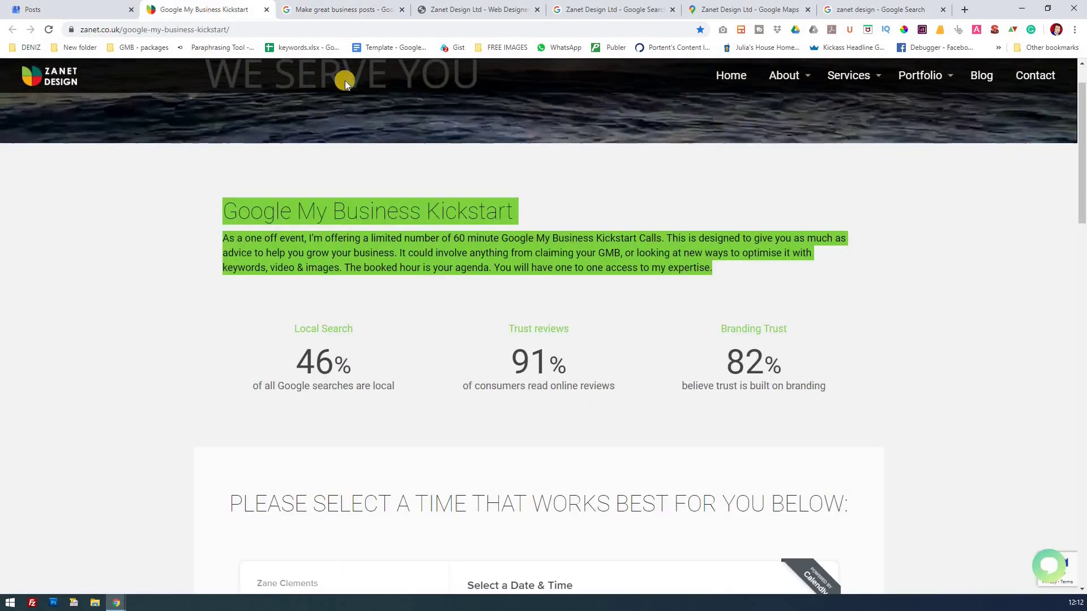
pyautogui.click(465, 10)
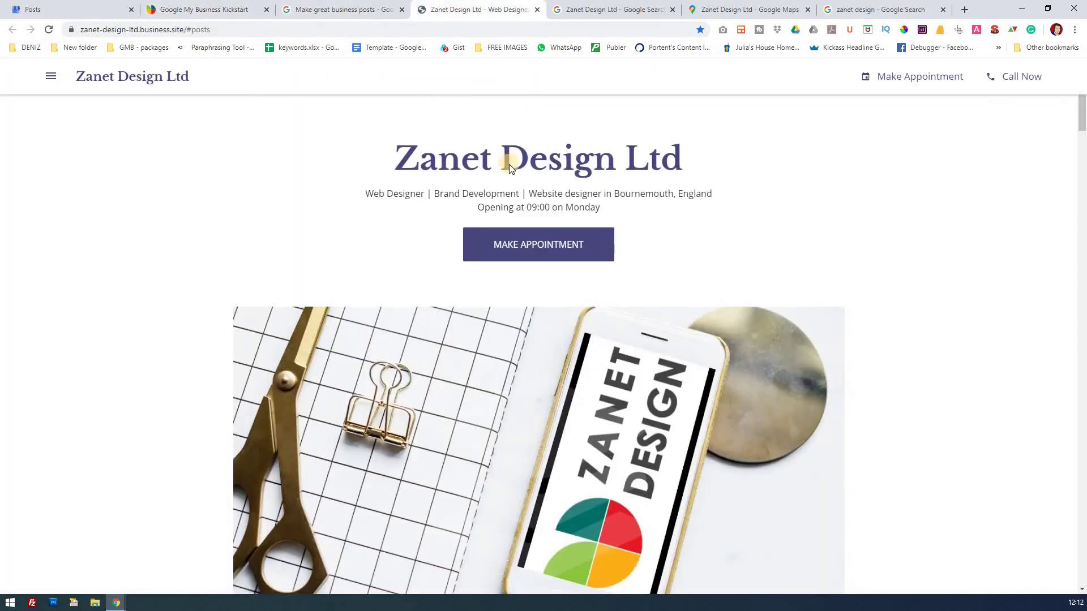
pyautogui.scroll(-5, 510, 170)
pyautogui.scroll(-3, 507, 171)
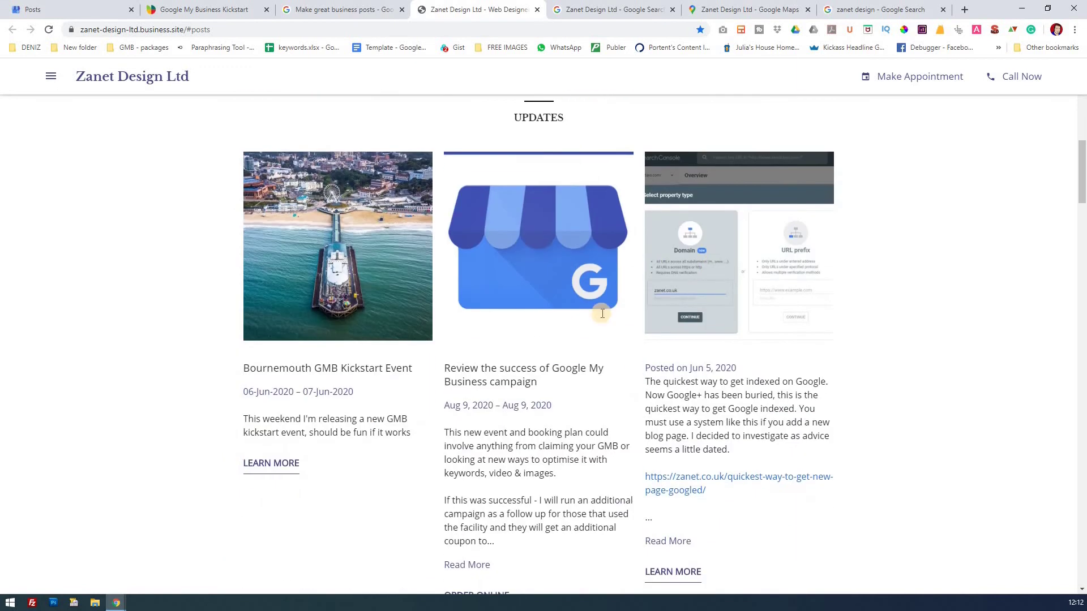
pyautogui.scroll(-3, 602, 316)
pyautogui.scroll(1, 602, 310)
pyautogui.scroll(2, 601, 308)
pyautogui.scroll(3, 599, 310)
pyautogui.scroll(2, 330, 140)
pyautogui.scroll(2, 510, 255)
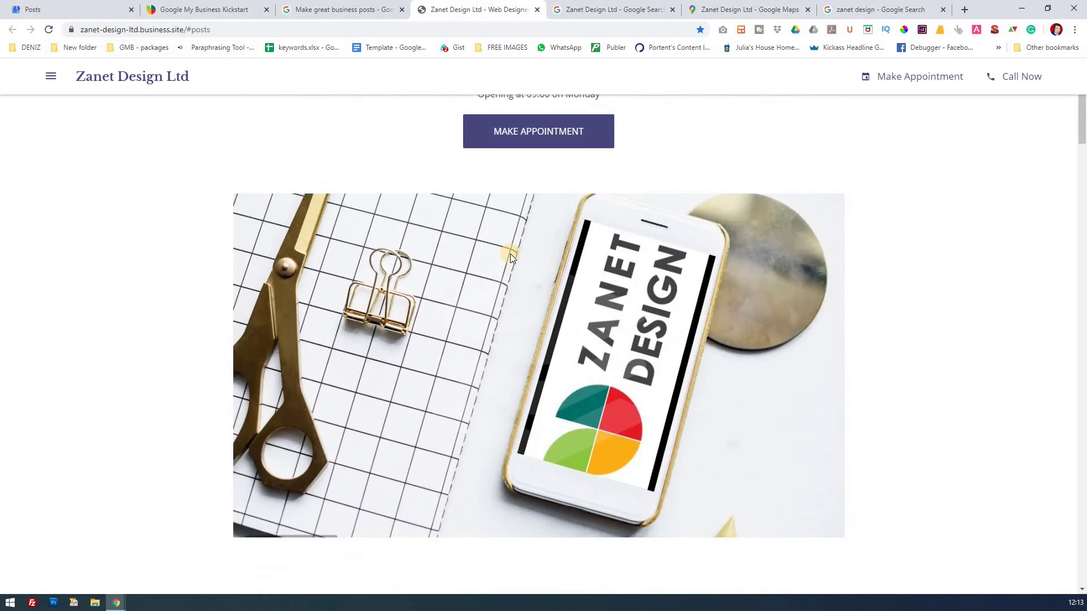
pyautogui.scroll(1, 633, 249)
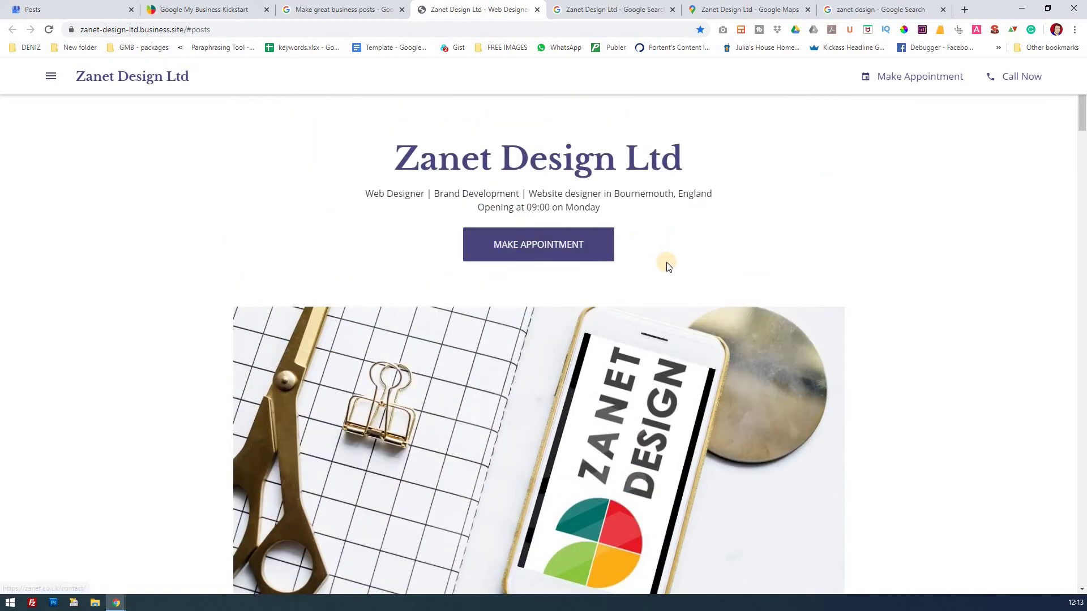
pyautogui.scroll(-2, 665, 263)
pyautogui.scroll(-2, 664, 266)
pyautogui.scroll(-3, 663, 268)
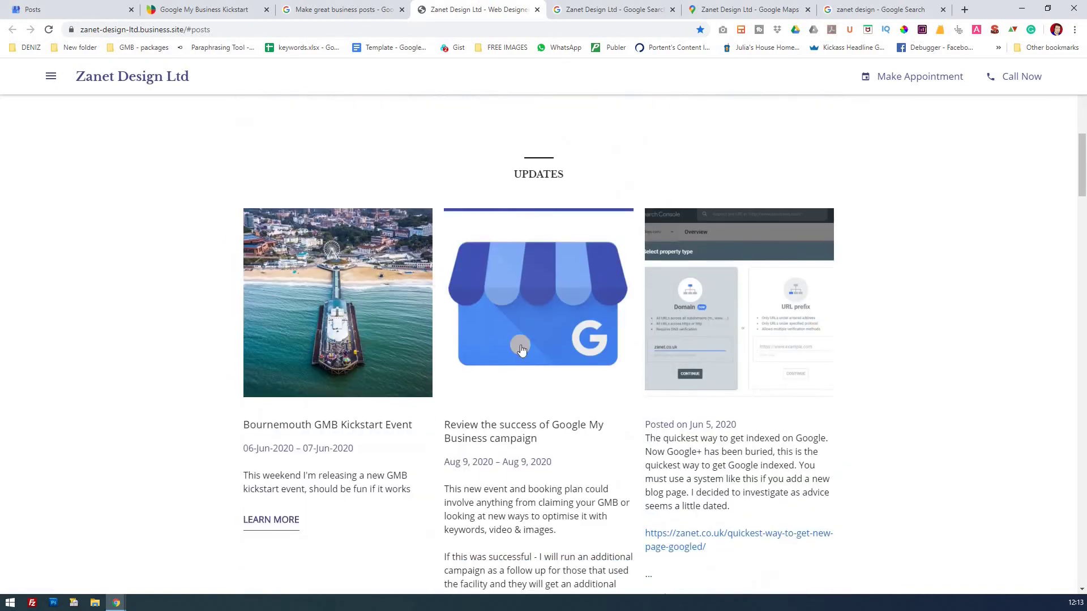
pyautogui.scroll(-2, 605, 403)
pyautogui.scroll(-3, 603, 403)
pyautogui.scroll(-4, 604, 404)
pyautogui.scroll(-3, 604, 406)
pyautogui.scroll(-2, 607, 390)
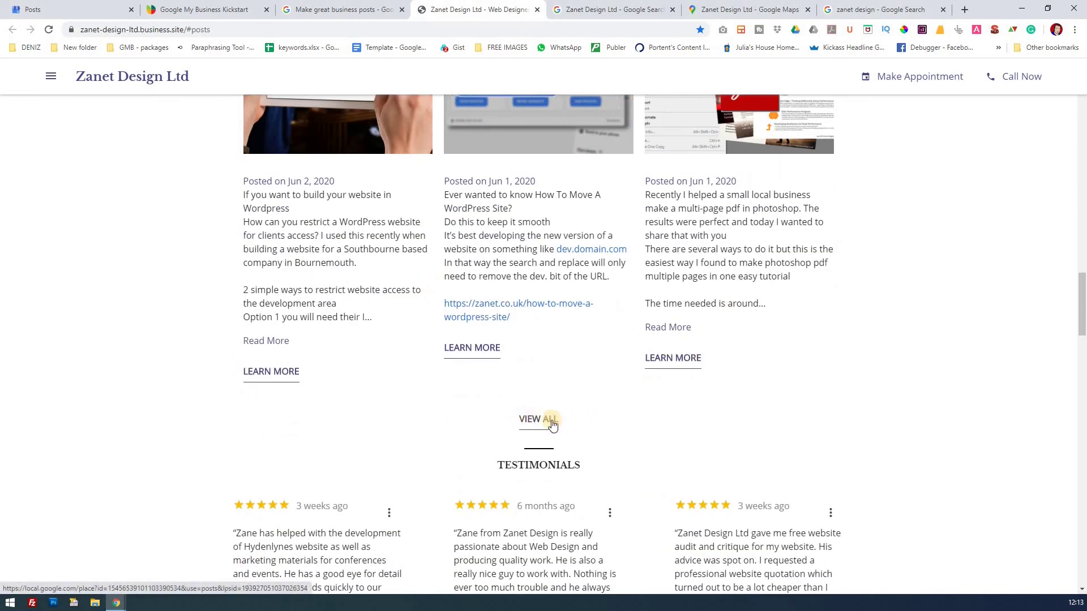
pyautogui.scroll(1, 561, 424)
pyautogui.scroll(-1, 541, 312)
pyautogui.scroll(-1, 540, 309)
# Step: Open Zanet Design Ltd's full posts list, then close it and the search results
pyautogui.click(540, 308)
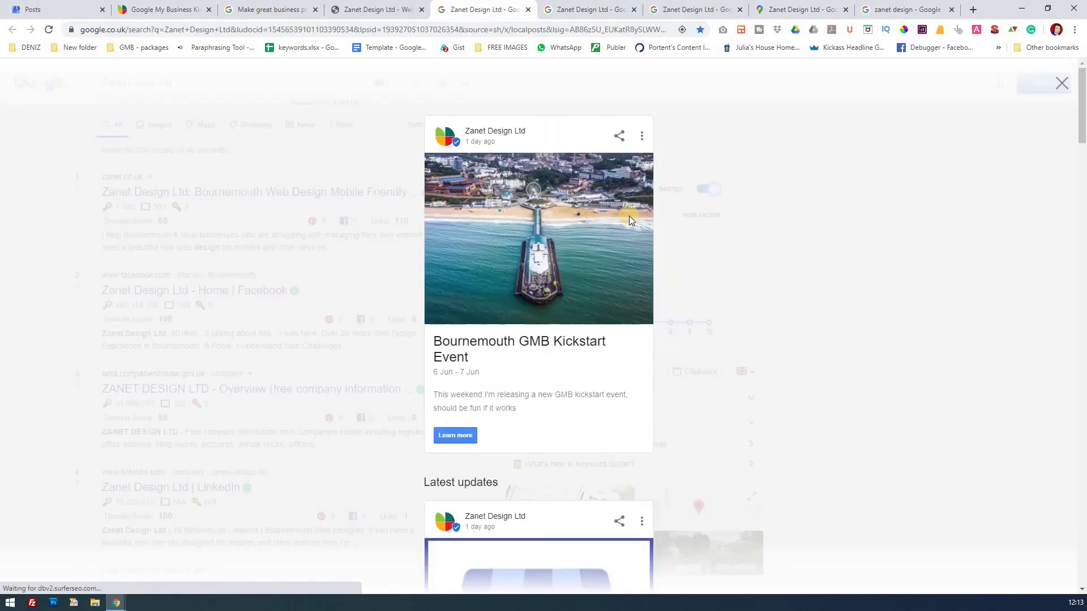
pyautogui.scroll(-2, 734, 311)
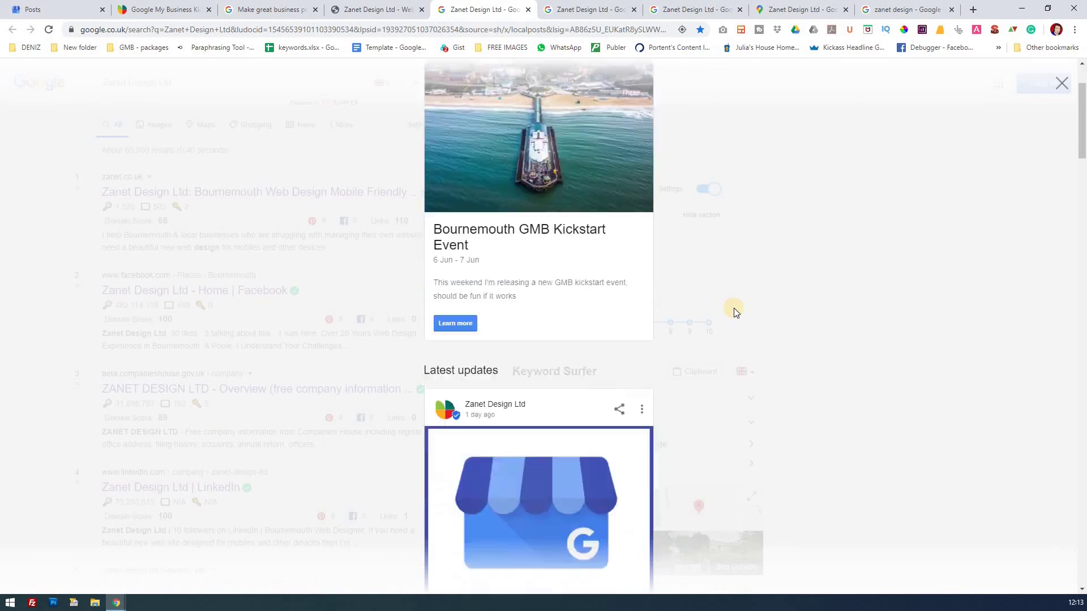
pyautogui.scroll(-3, 734, 311)
pyautogui.scroll(-4, 1068, 255)
pyautogui.scroll(-3, 929, 280)
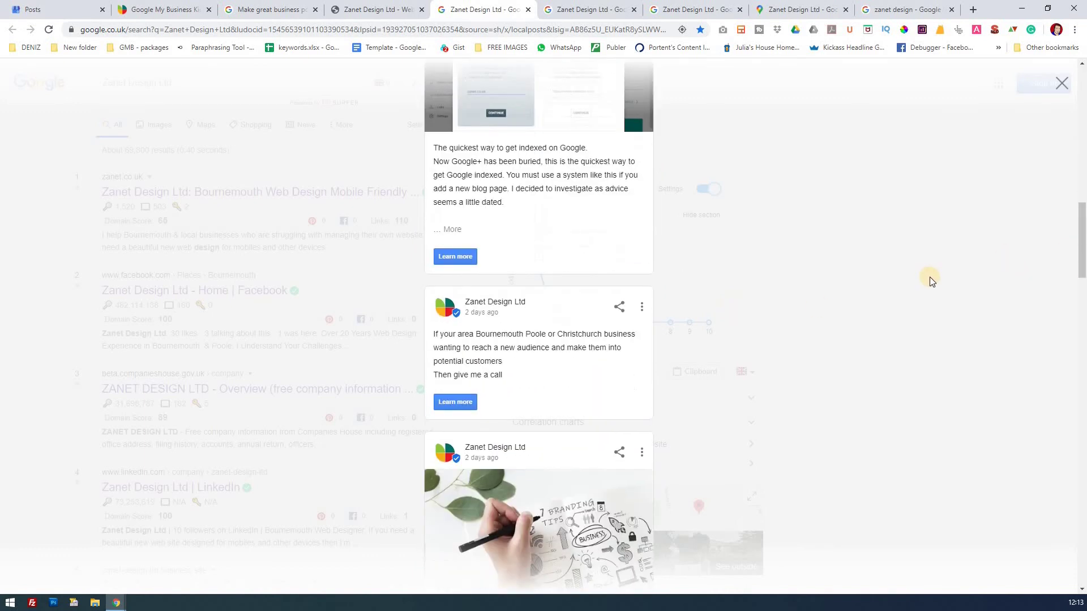
pyautogui.scroll(-3, 929, 279)
pyautogui.scroll(-3, 930, 279)
pyautogui.scroll(-3, 923, 284)
pyautogui.scroll(-3, 921, 283)
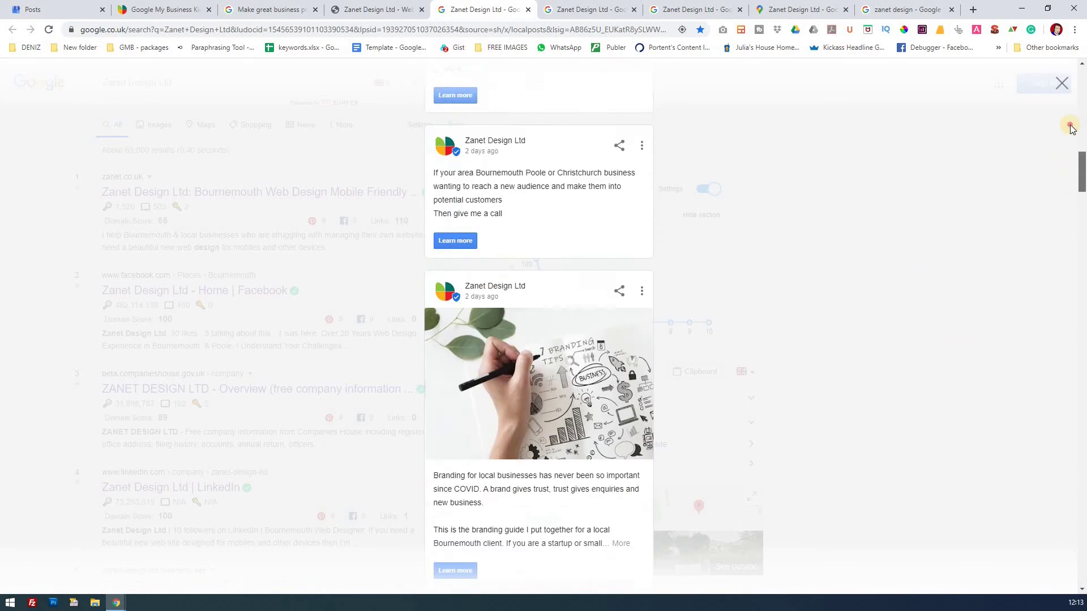
pyautogui.moveTo(1082, 503); pyautogui.dragTo(1076, 128)
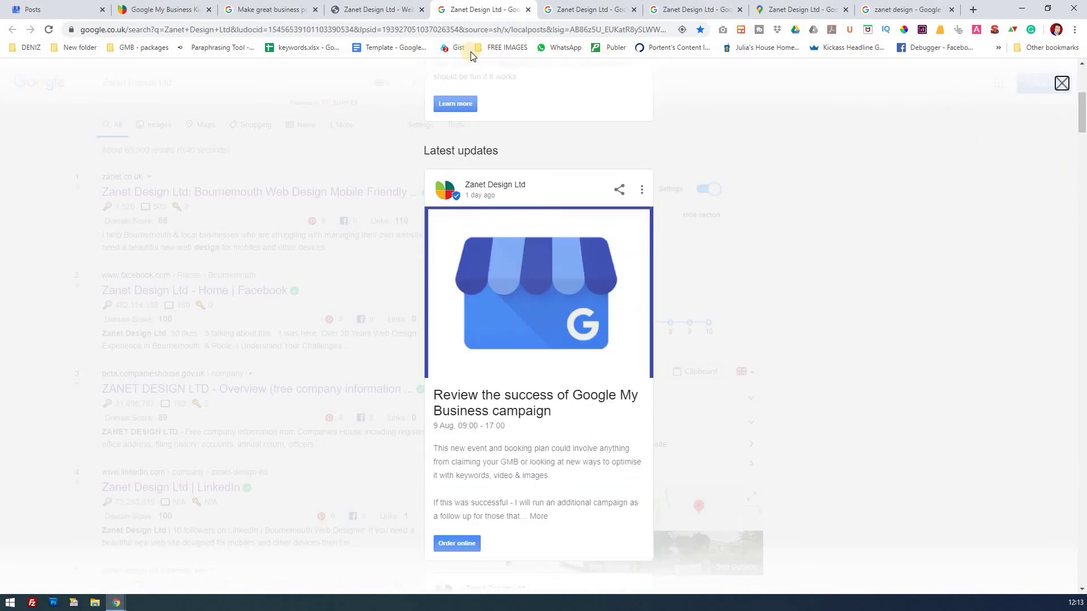
pyautogui.press('Escape')
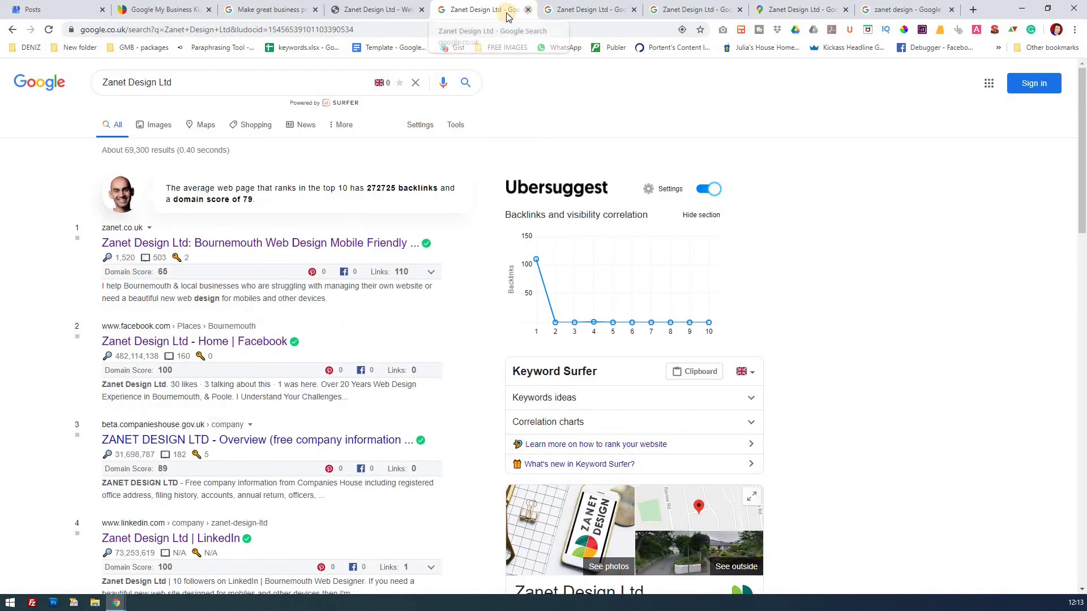
pyautogui.click(527, 10)
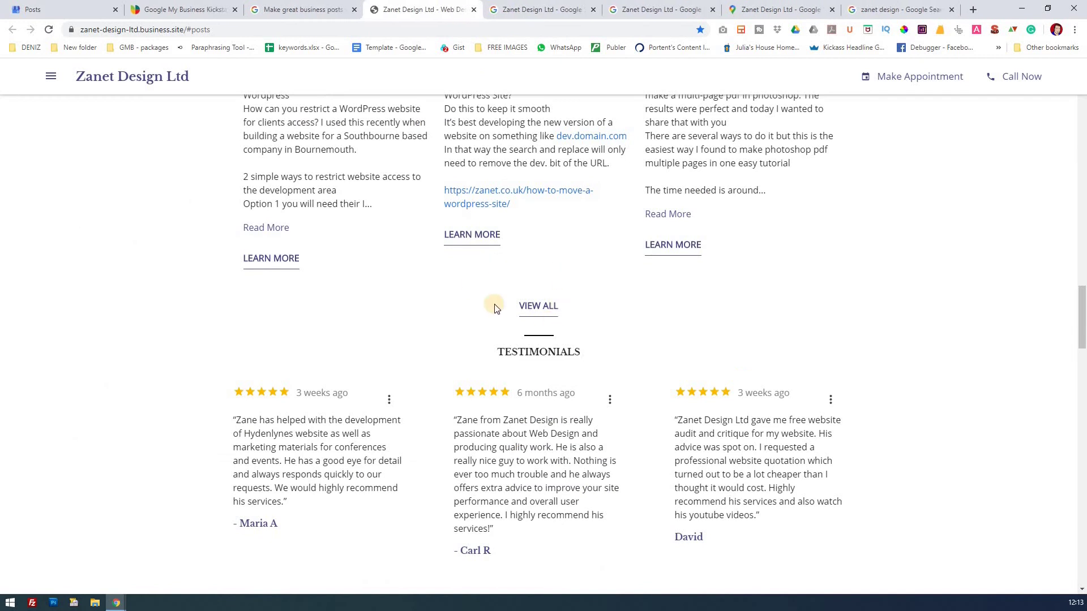
pyautogui.scroll(5, 595, 327)
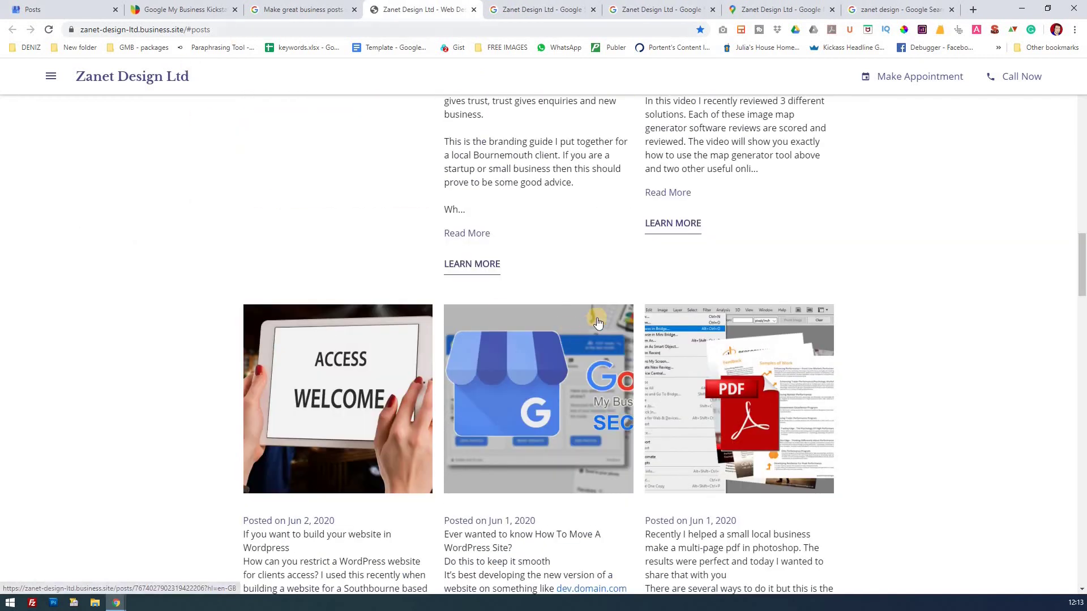
pyautogui.scroll(4, 594, 327)
pyautogui.scroll(7, 595, 326)
pyautogui.scroll(4, 596, 325)
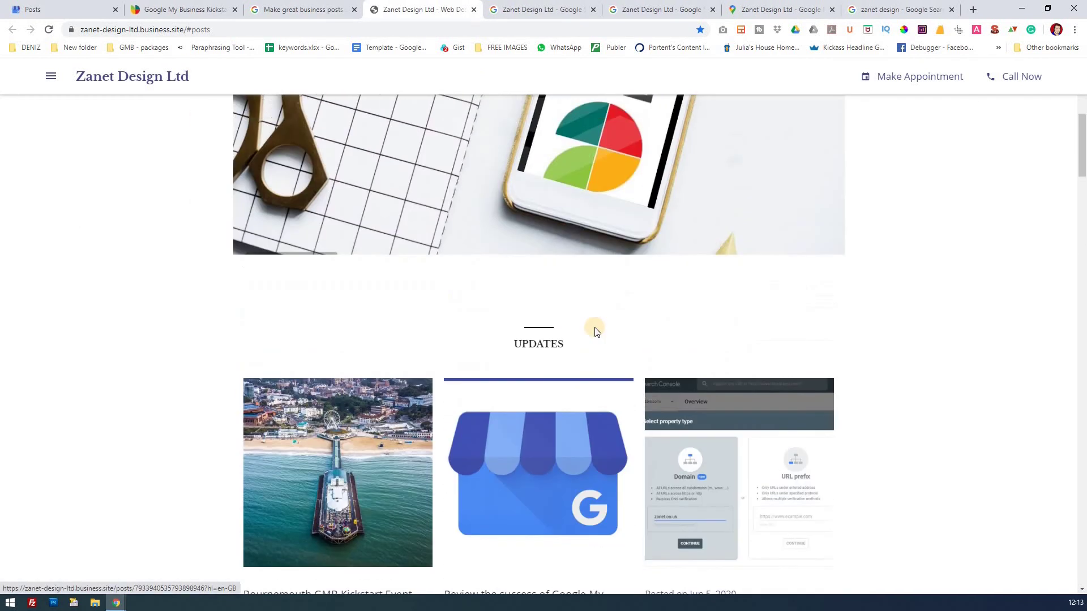
pyautogui.scroll(4, 595, 325)
pyautogui.scroll(-4, 597, 331)
pyautogui.scroll(-2, 598, 332)
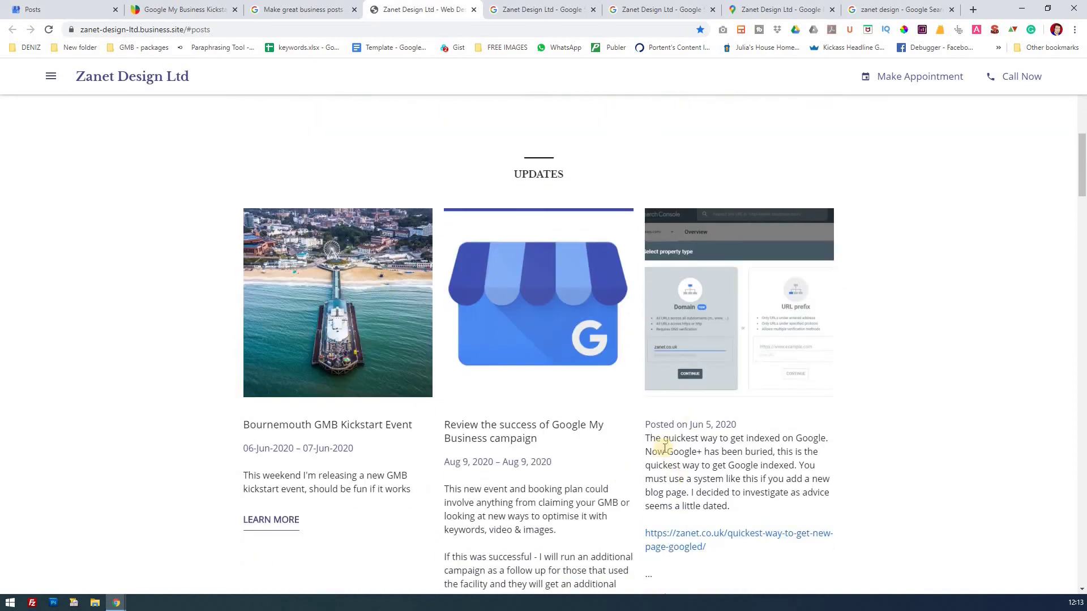
pyautogui.scroll(-2, 647, 454)
pyautogui.scroll(-5, 646, 453)
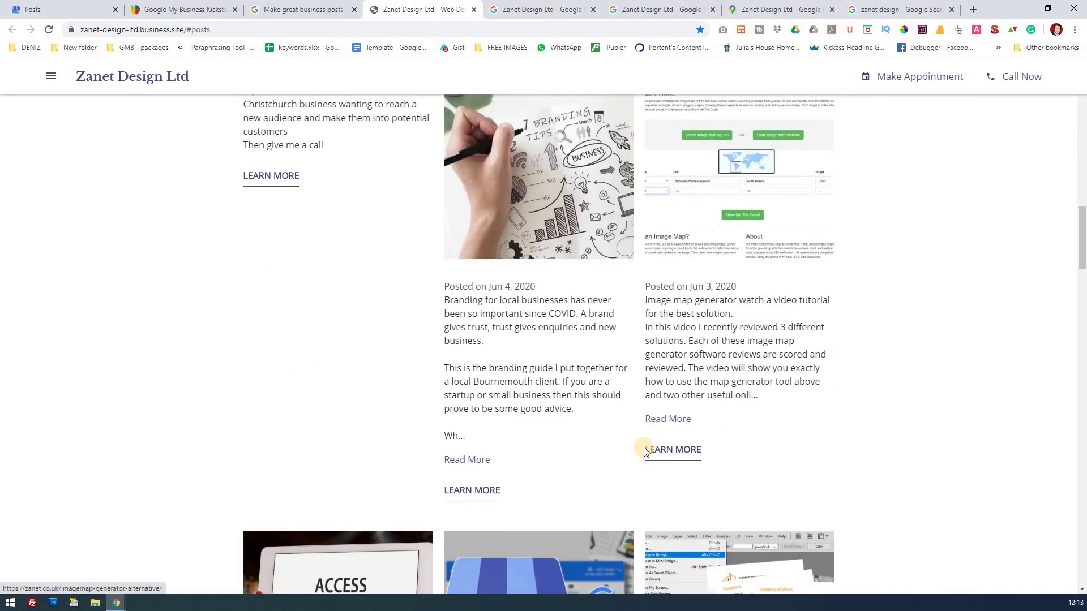
pyautogui.scroll(5, 644, 454)
pyautogui.scroll(4, 643, 450)
pyautogui.scroll(3, 642, 445)
pyautogui.scroll(1, 643, 438)
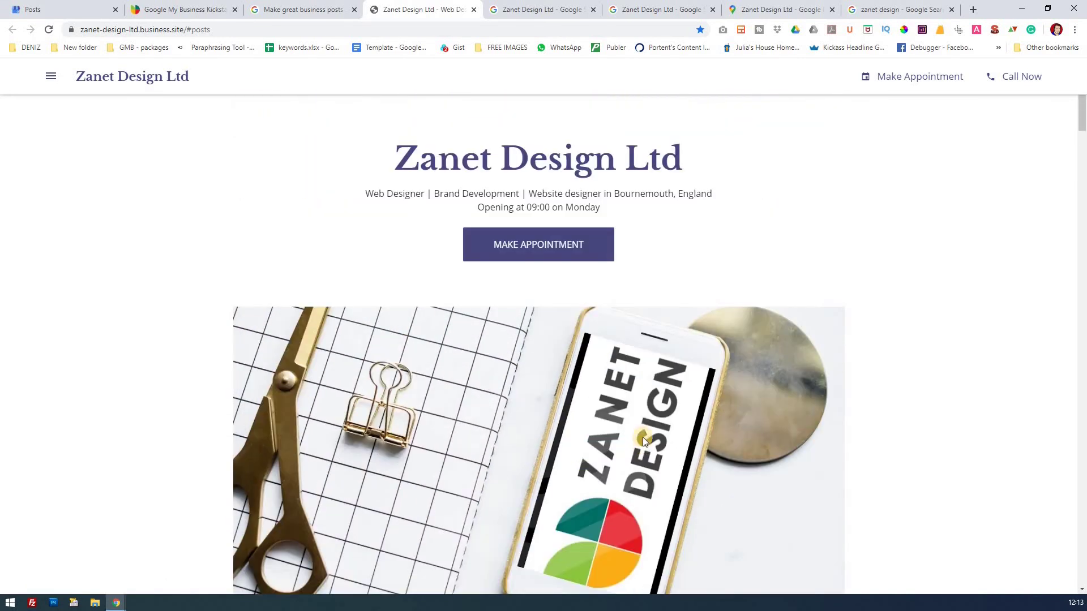
# Step: Switch to the other Zanet Design Google tab showing the new Kickstart post card
pyautogui.click(548, 9)
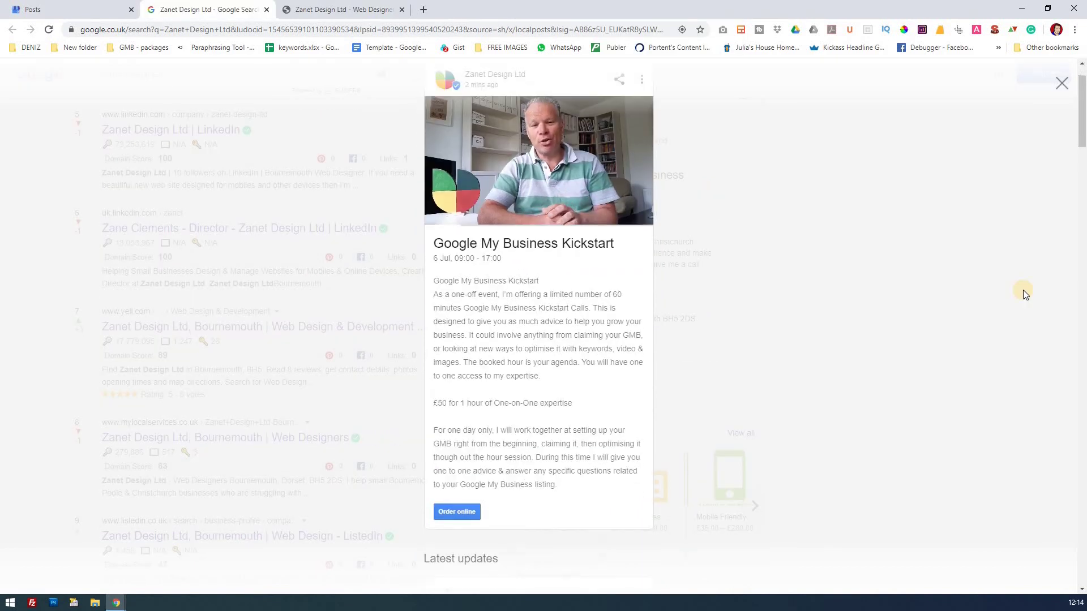
pyautogui.scroll(1, 1023, 294)
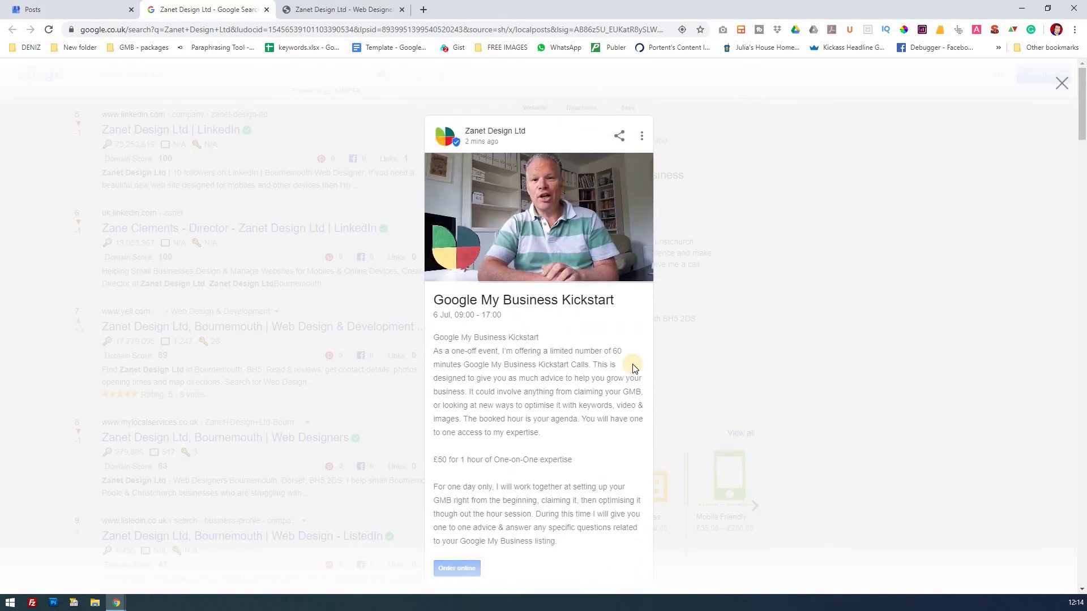